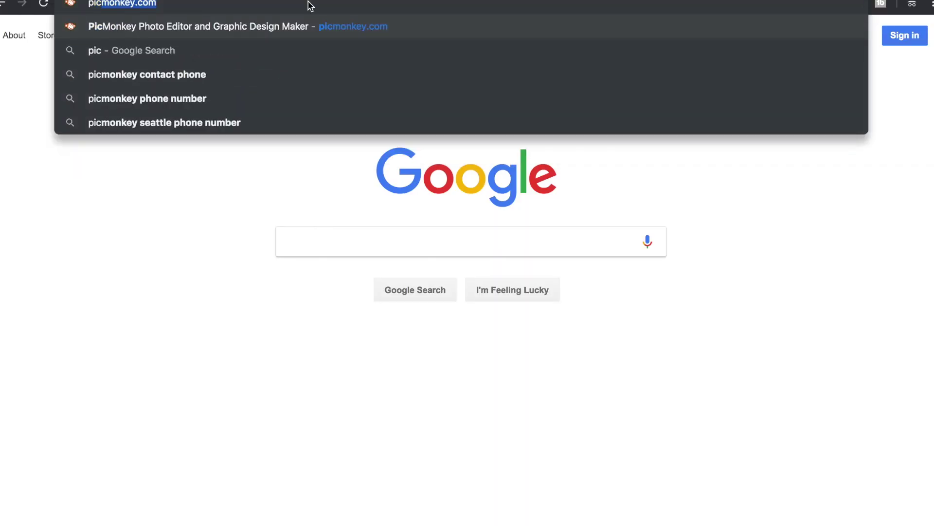
# Step: Start a new PicMonkey design from the headshot PNG in Pictures
pyautogui.press('Return')
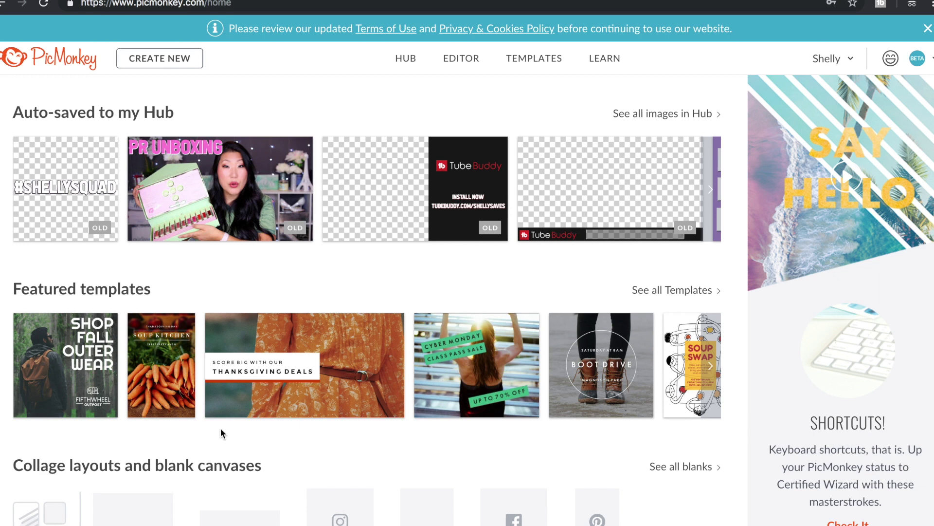
pyautogui.click(163, 59)
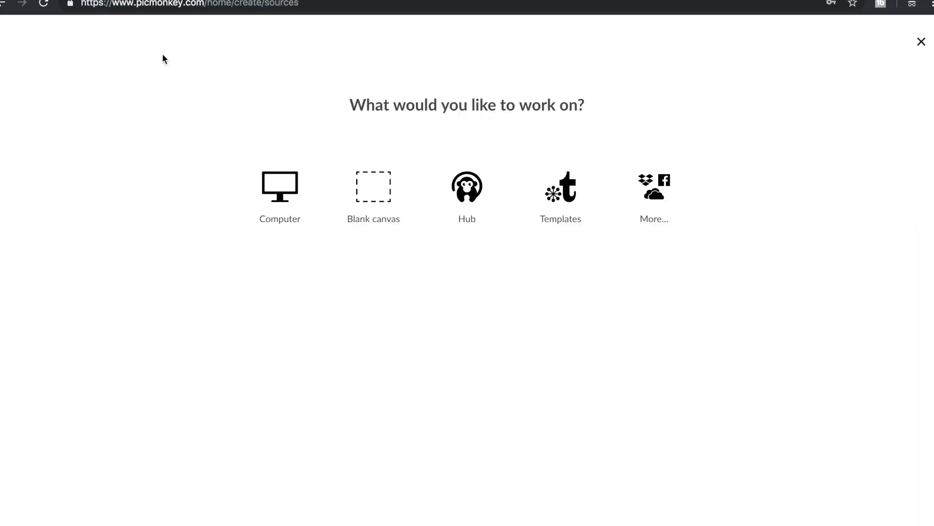
pyautogui.click(286, 193)
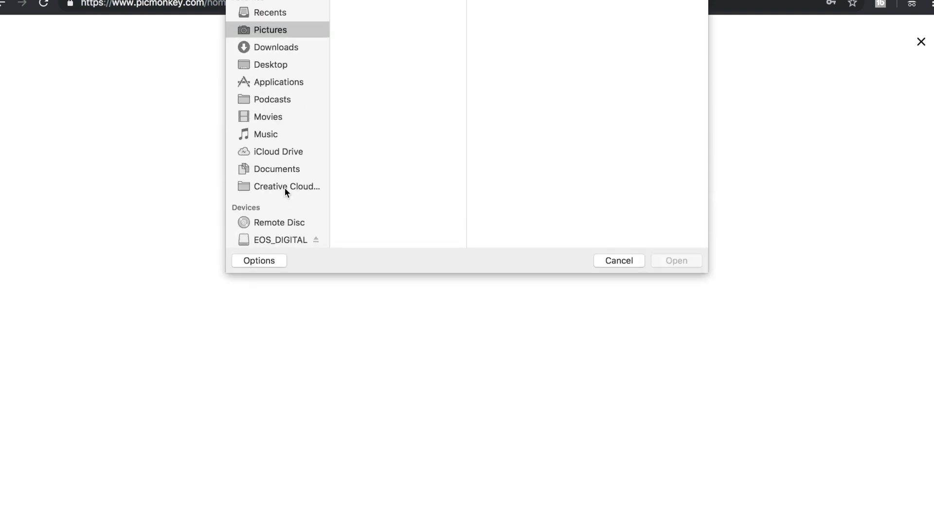
pyautogui.click(379, 185)
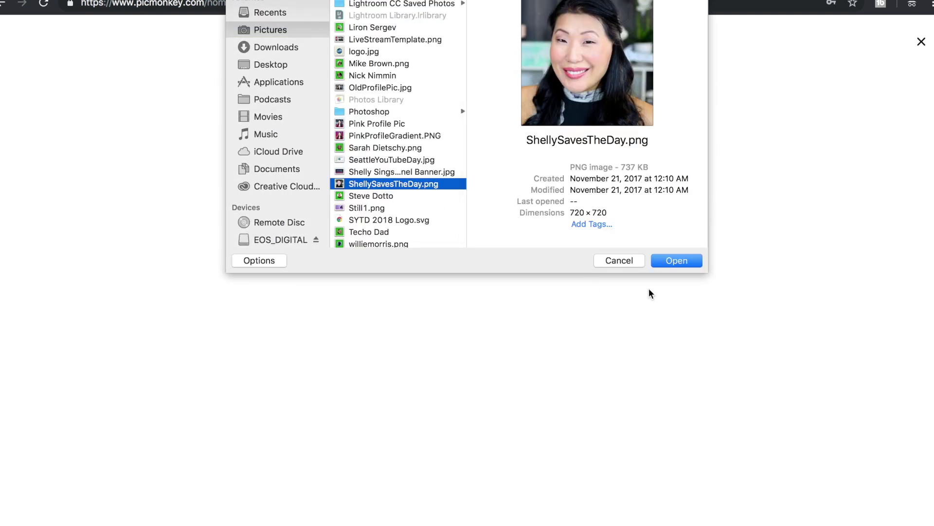
pyautogui.click(676, 262)
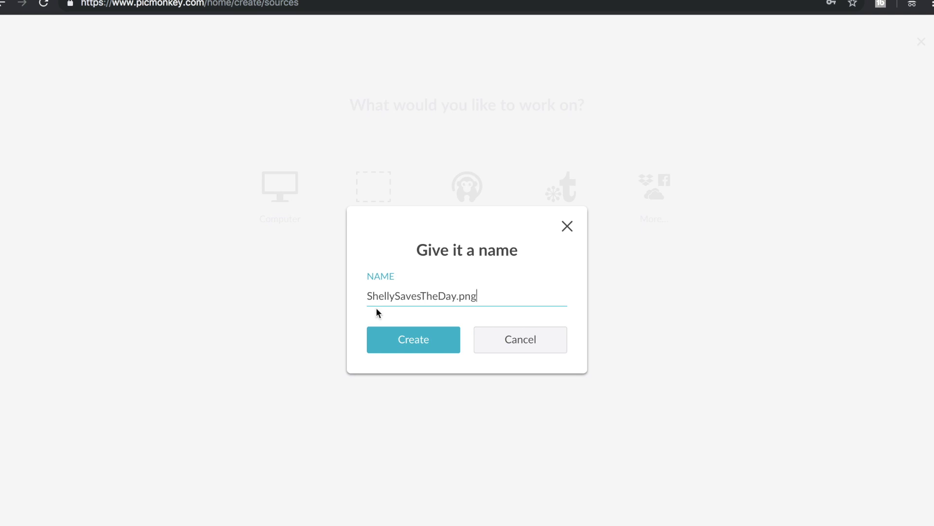
# Step: Name the design 'Floating Head' and create it
pyautogui.moveTo(495, 296); pyautogui.dragTo(354, 303)
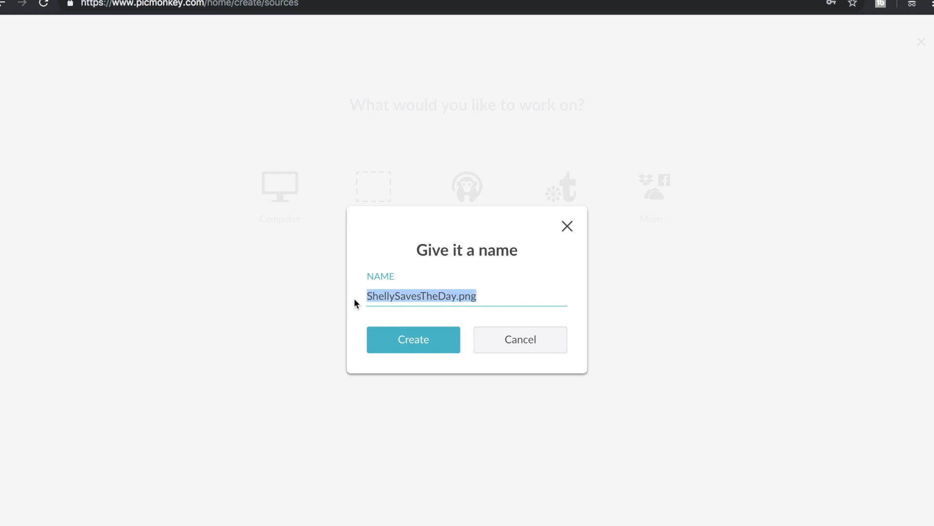
pyautogui.write('Floating Head')
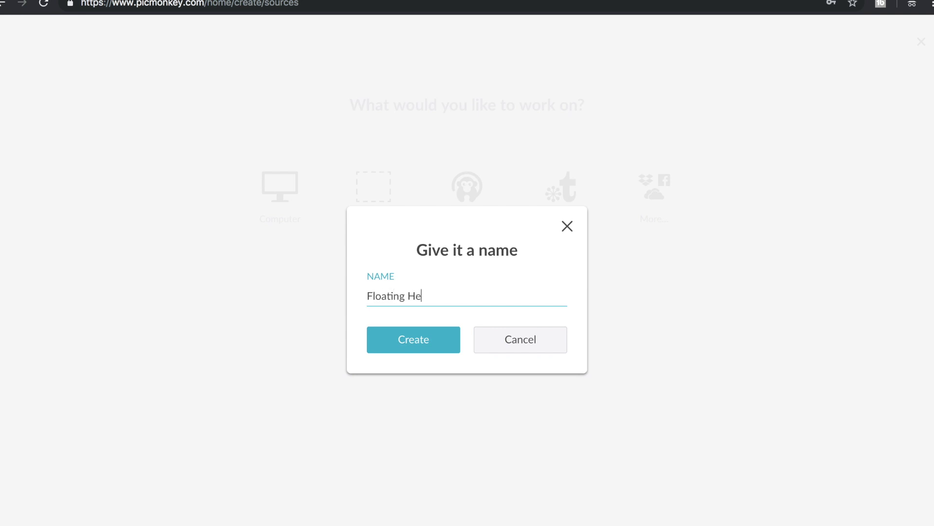
pyautogui.click(420, 348)
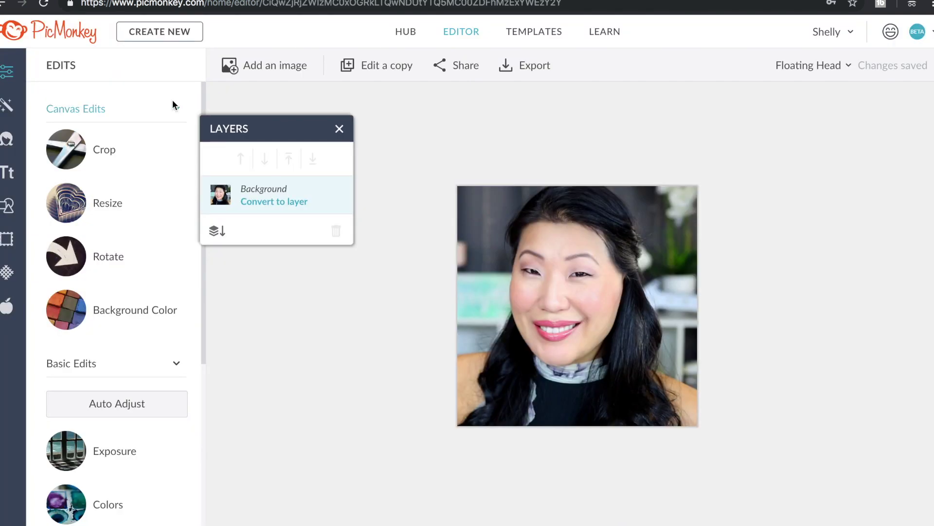
# Step: Apply a circle Shape Cutout at 66% size, positioned over the face
pyautogui.click(7, 240)
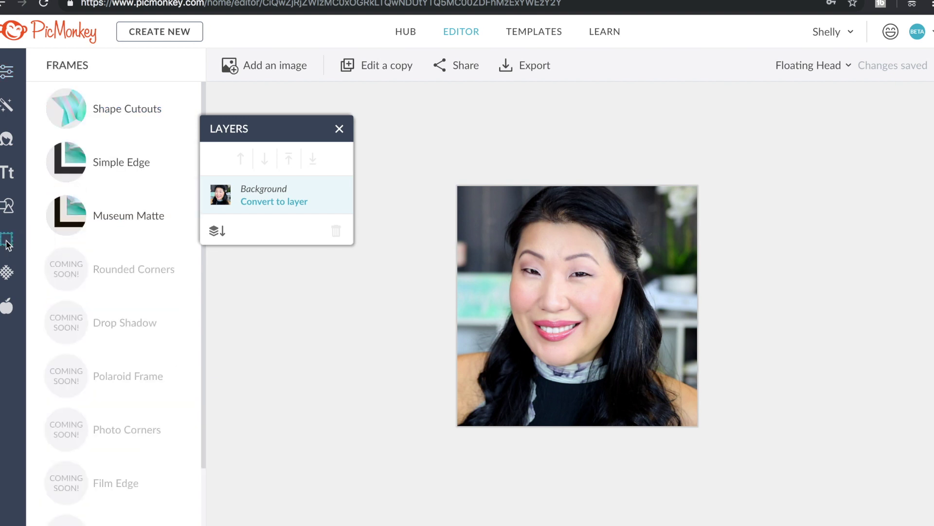
pyautogui.click(138, 120)
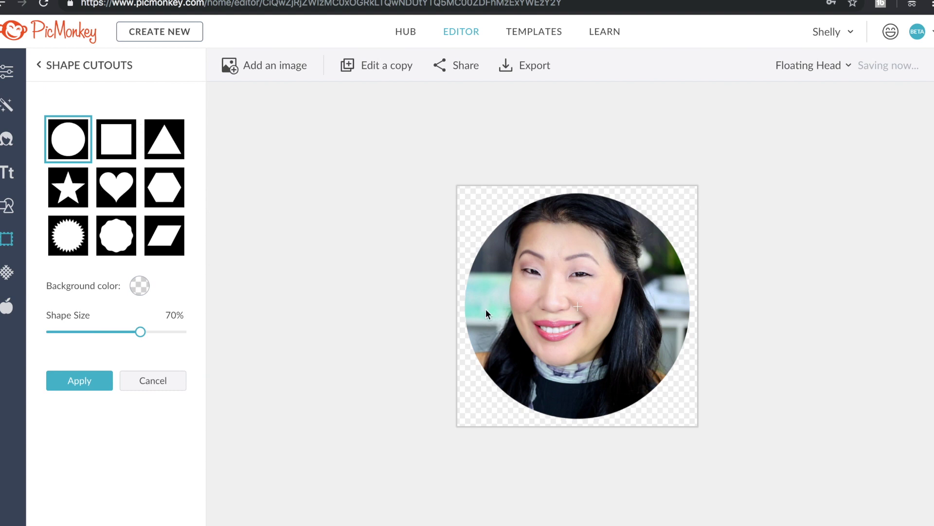
pyautogui.moveTo(586, 306)
pyautogui.mouseDown()
pyautogui.moveTo(570, 289)
pyautogui.moveTo(573, 301)
pyautogui.mouseUp()
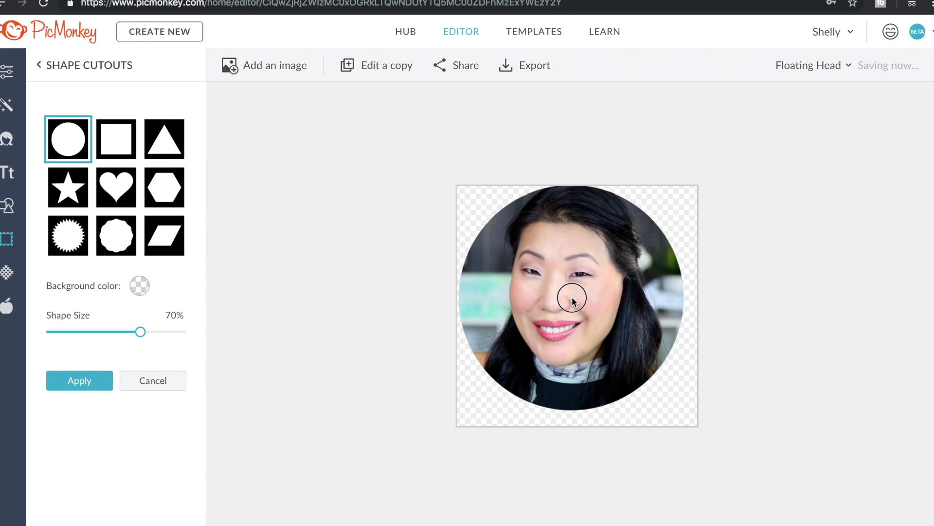
pyautogui.moveTo(140, 331); pyautogui.dragTo(137, 331)
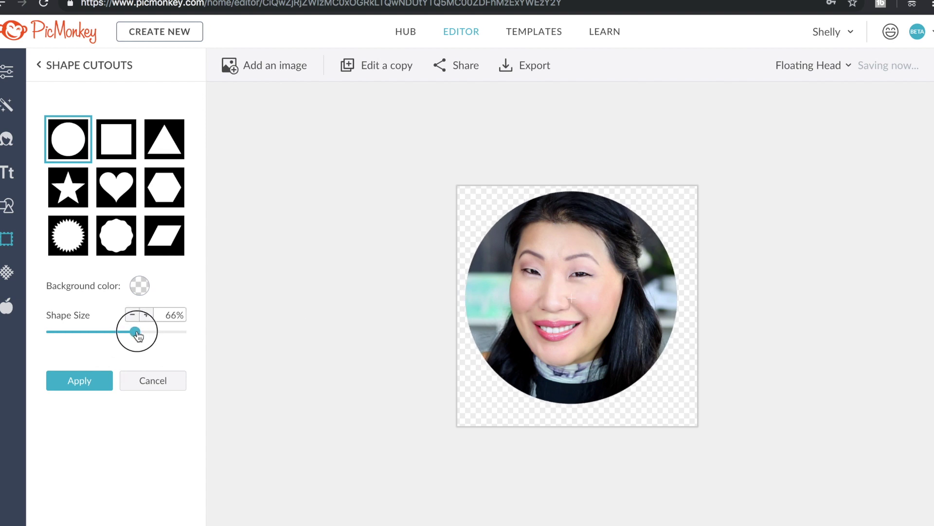
pyautogui.click(562, 291)
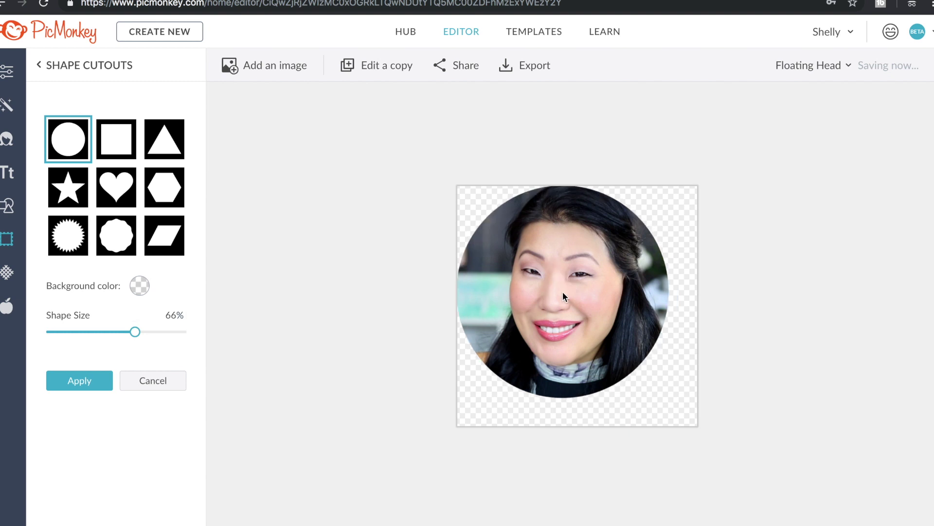
pyautogui.moveTo(562, 291); pyautogui.dragTo(571, 296)
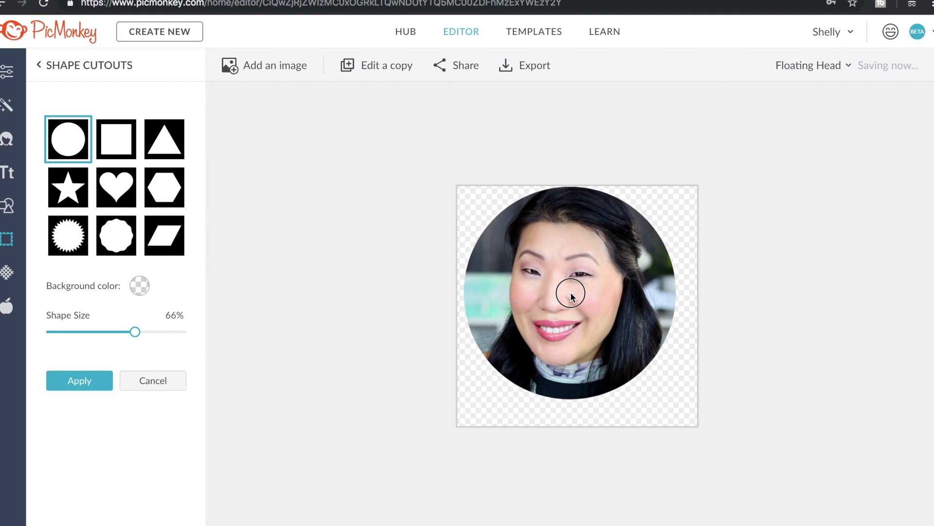
pyautogui.moveTo(572, 297); pyautogui.dragTo(574, 295)
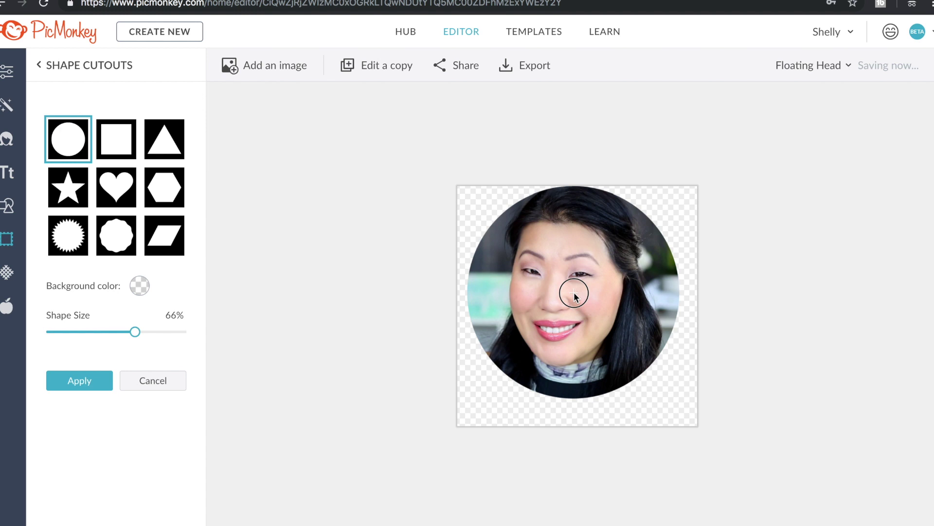
# Step: Apply the circle cutout and export Floating Head.png at 720×720 px to the computer
pyautogui.click(67, 385)
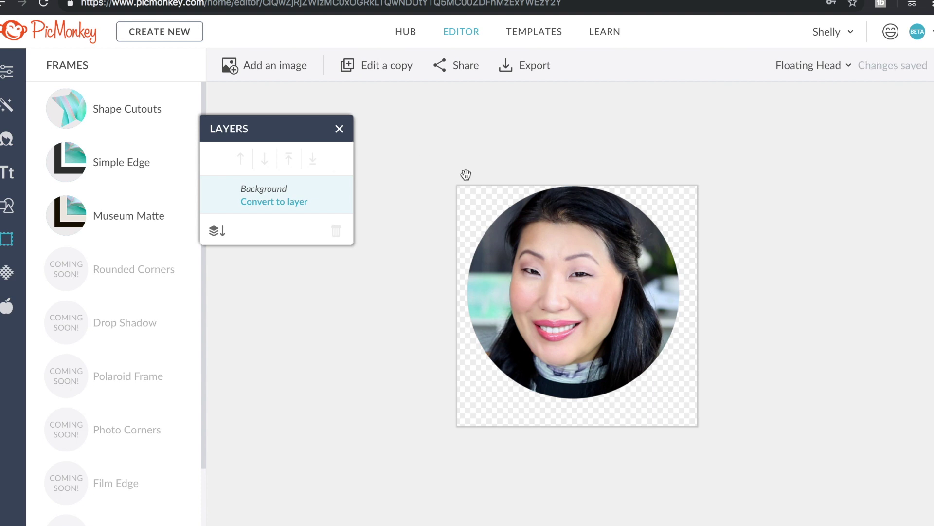
pyautogui.click(531, 78)
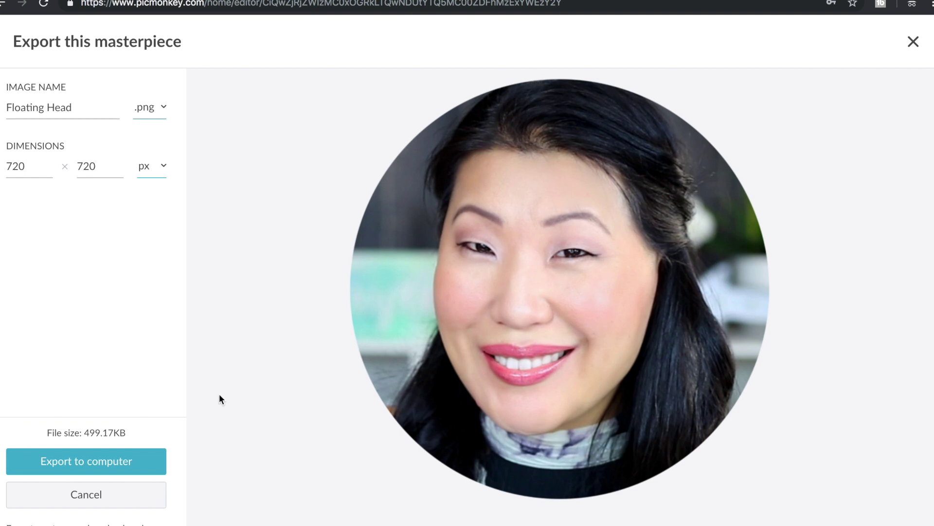
pyautogui.click(138, 463)
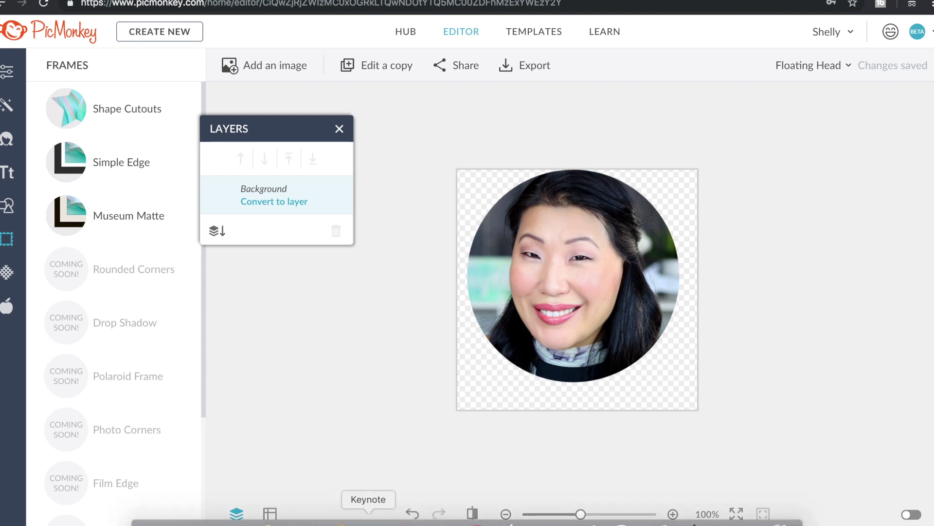
pyautogui.click(368, 512)
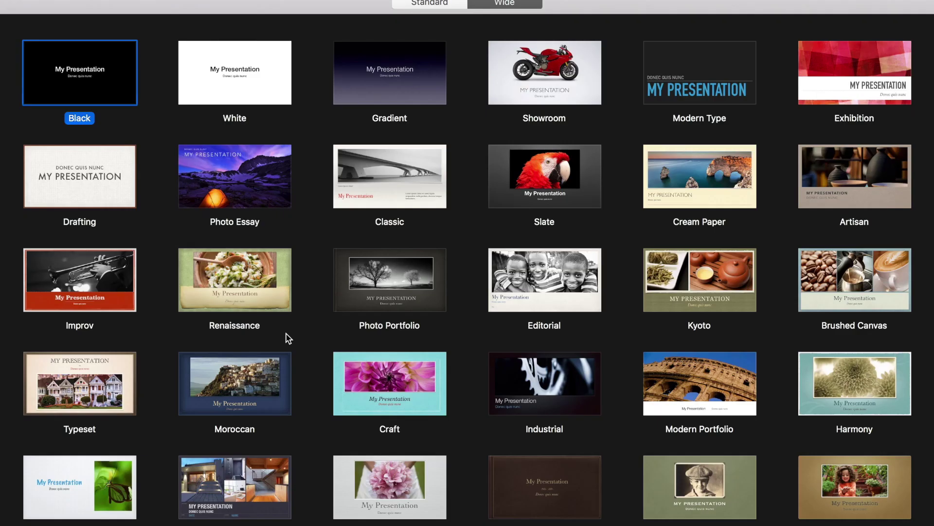
# Step: Create a new widescreen Keynote presentation with the White theme
pyautogui.click(450, 9)
pyautogui.click(512, 9)
pyautogui.click(229, 70)
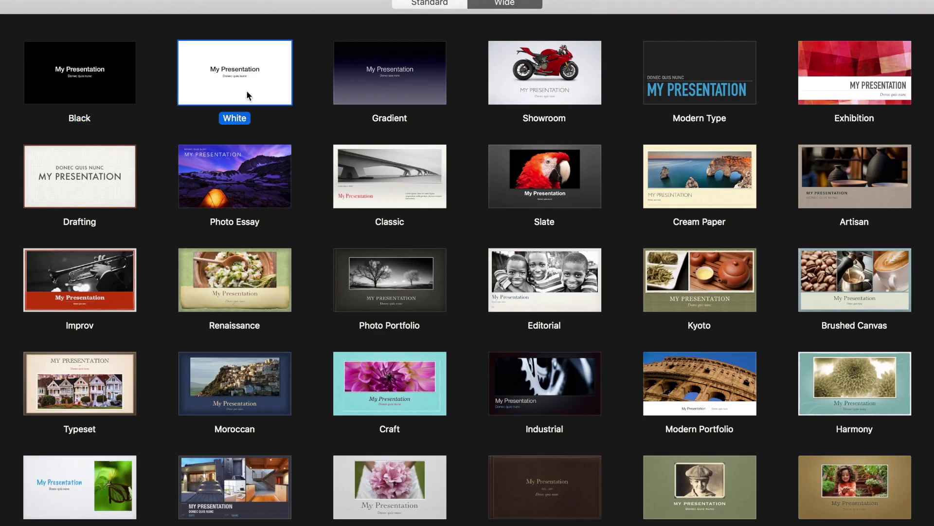
pyautogui.press('Return')
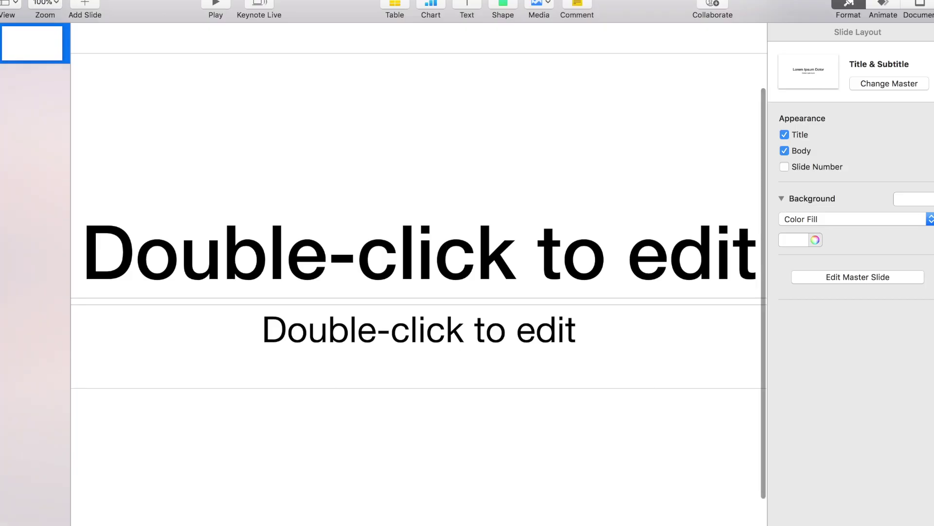
# Step: Delete the title and subtitle placeholders and make the slide background bright green
pyautogui.click(558, 321)
pyautogui.press('Delete')
pyautogui.click(560, 249)
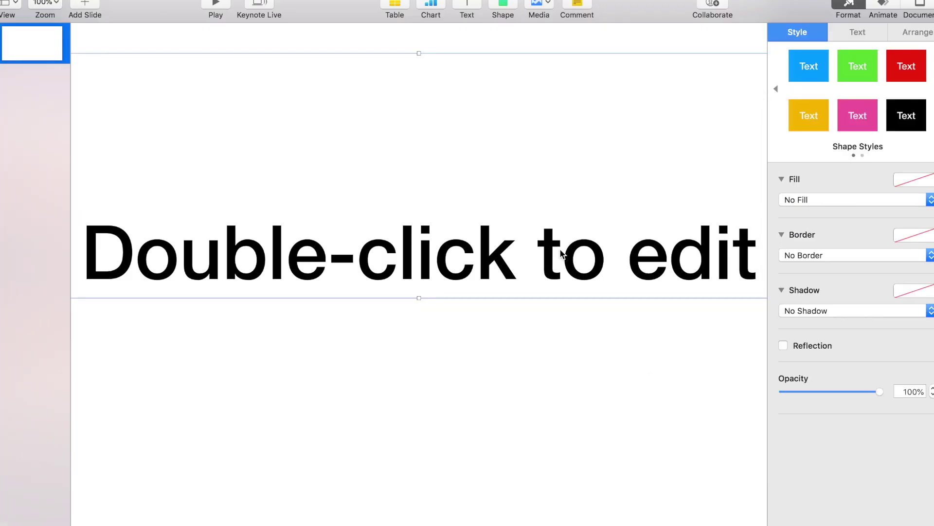
pyautogui.press('Delete')
pyautogui.click(814, 240)
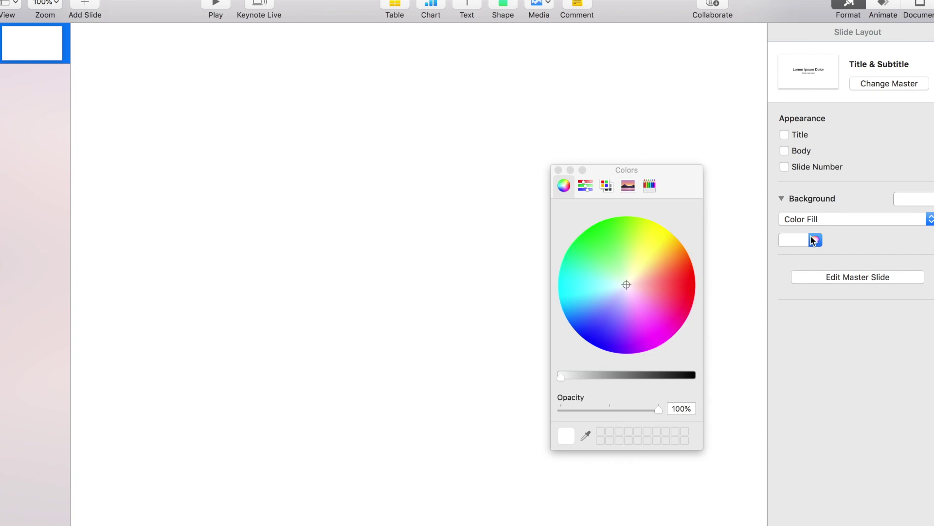
pyautogui.moveTo(627, 285); pyautogui.dragTo(594, 250)
# Step: Shrink the circular portrait and move it up and right on the slide
pyautogui.click(558, 169)
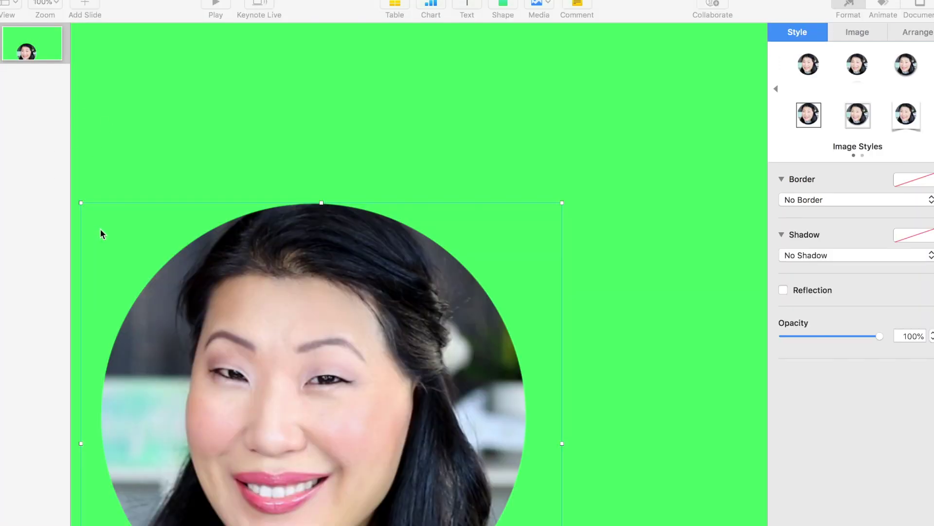
pyautogui.click(81, 201)
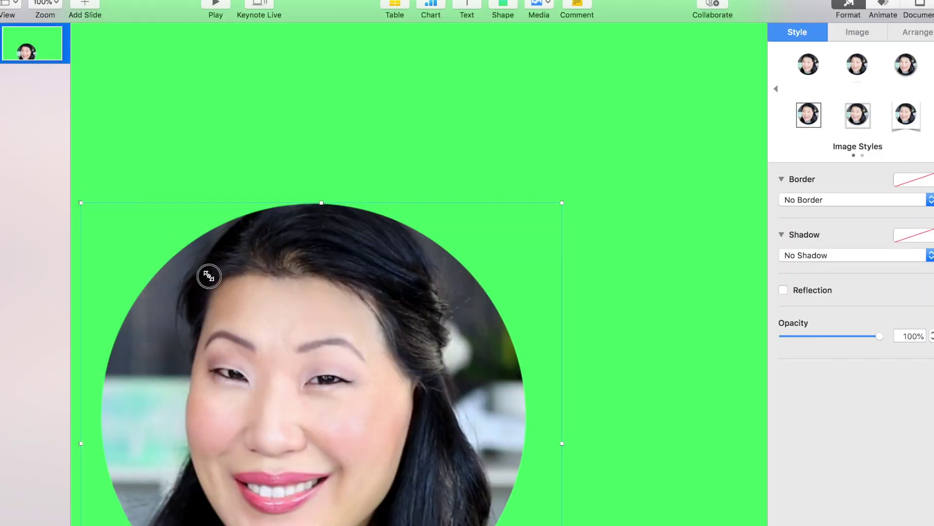
pyautogui.moveTo(81, 203); pyautogui.dragTo(275, 314)
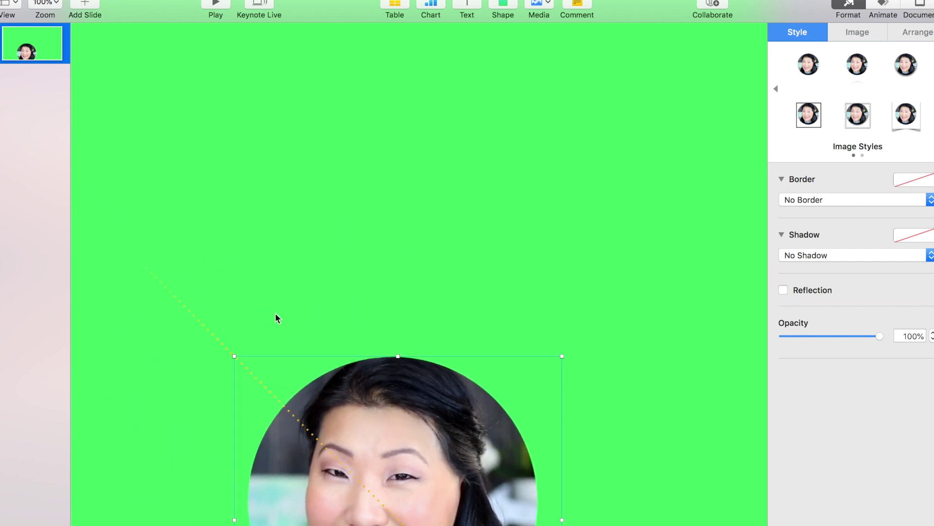
pyautogui.moveTo(446, 500); pyautogui.dragTo(534, 403)
pyautogui.moveTo(319, 253); pyautogui.dragTo(408, 319)
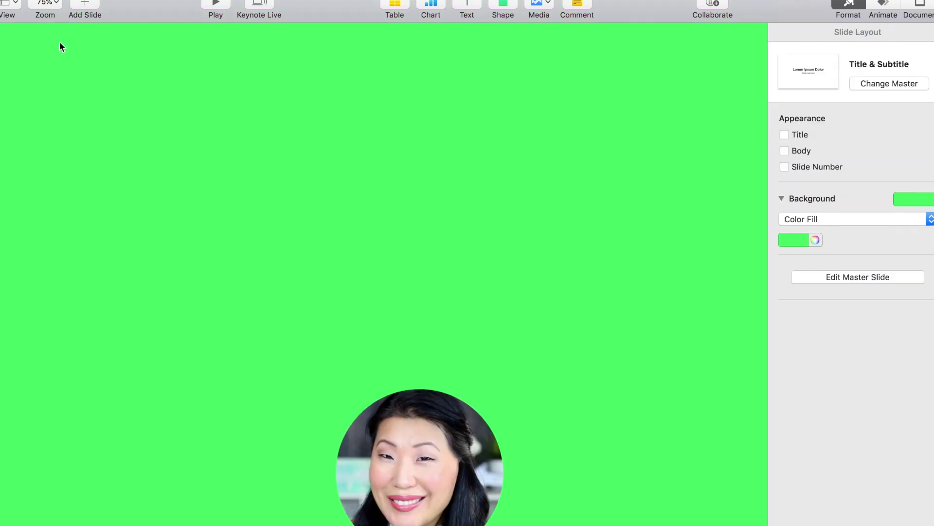
# Step: Zoom the view to 50% and drag the head photo toward the lower right
pyautogui.click(54, 13)
pyautogui.click(63, 35)
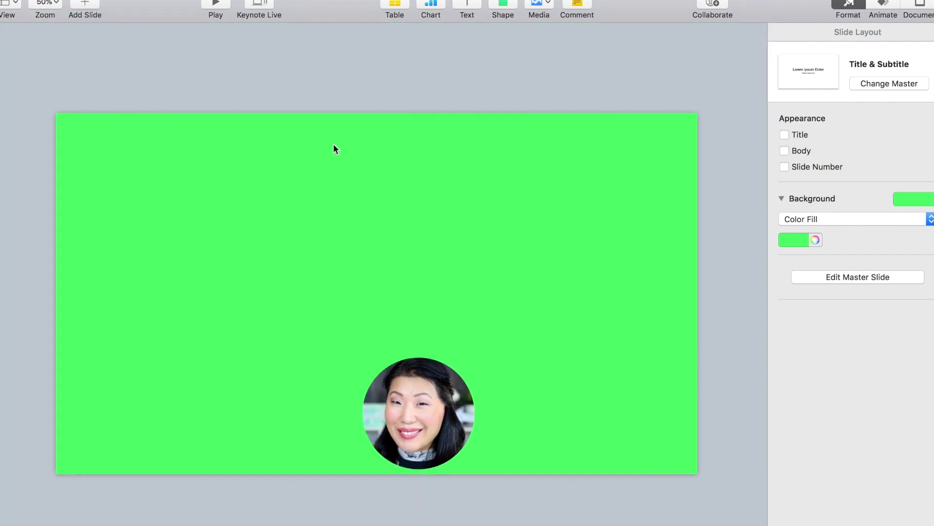
pyautogui.moveTo(452, 387); pyautogui.dragTo(523, 363)
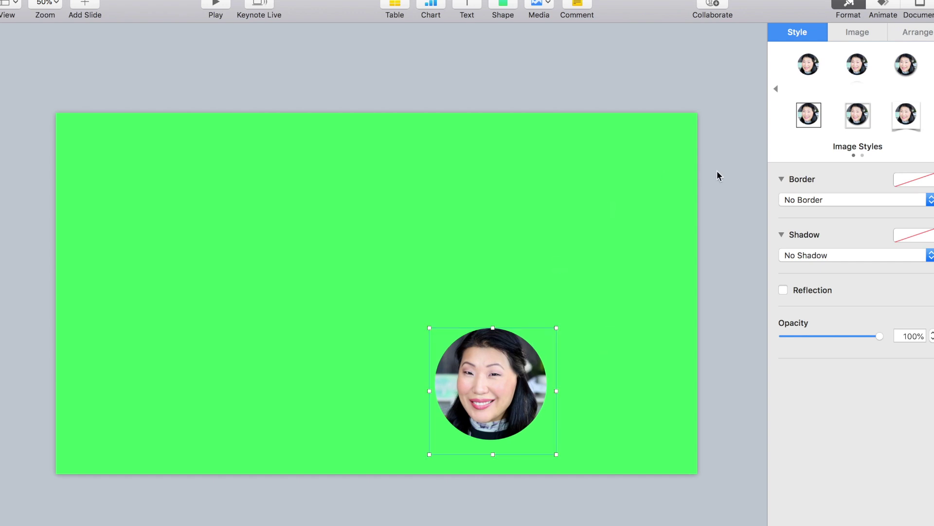
# Step: Give the head photo a Swoosh build-in
pyautogui.click(844, 6)
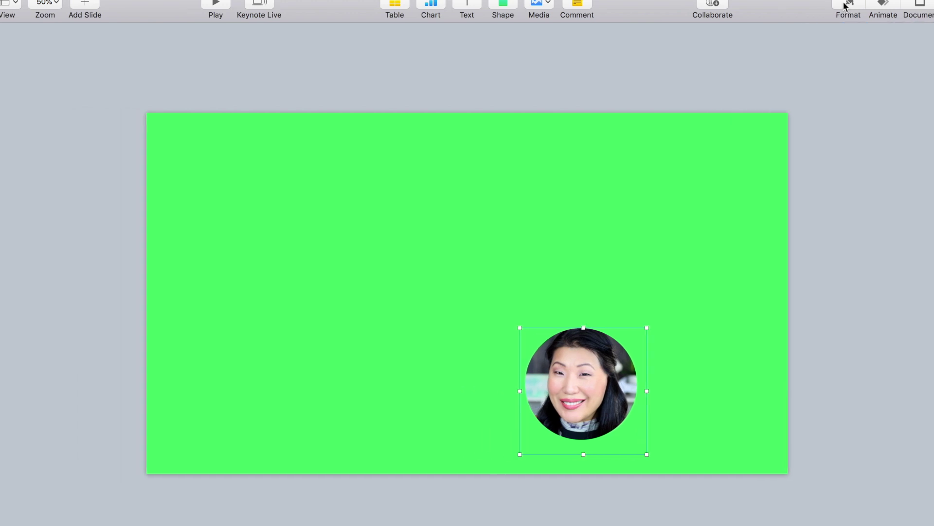
pyautogui.click(844, 6)
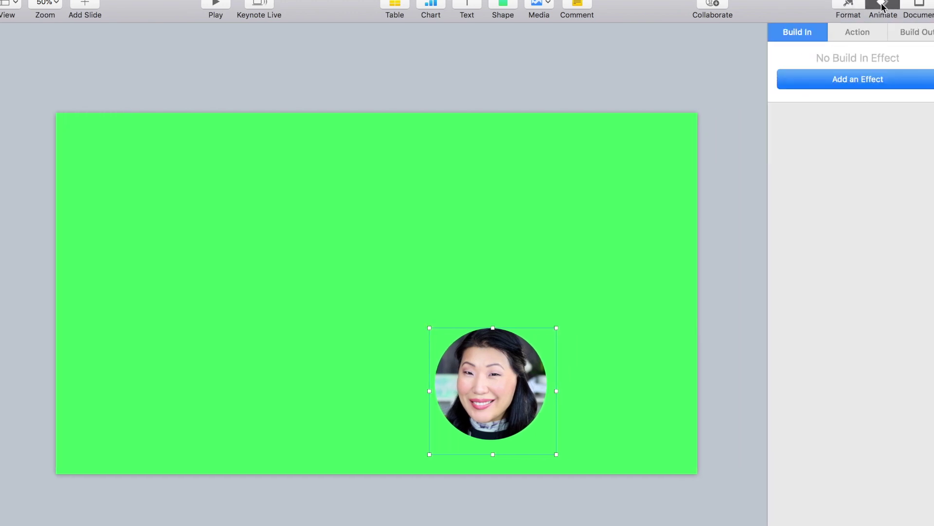
pyautogui.click(822, 80)
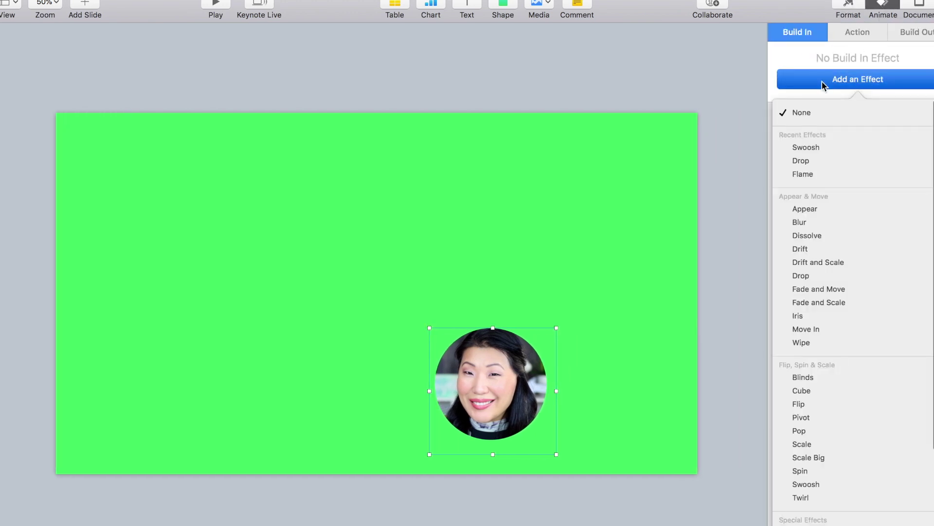
pyautogui.click(918, 148)
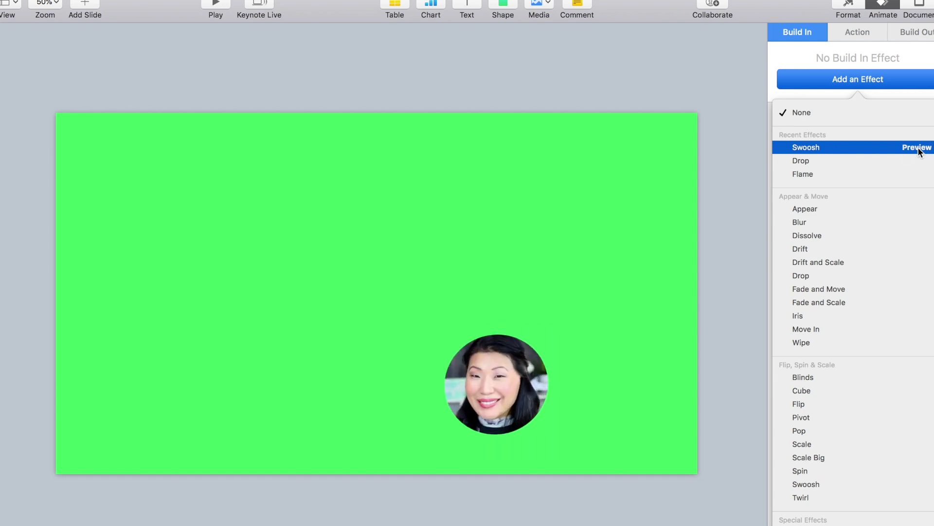
pyautogui.click(879, 148)
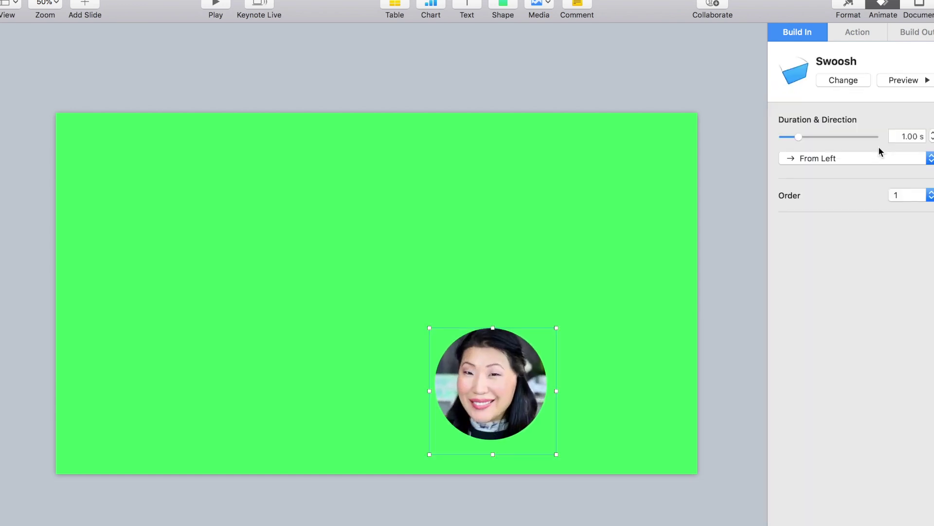
# Step: Add a Bounce action to the head photo
pyautogui.click(857, 32)
pyautogui.click(869, 80)
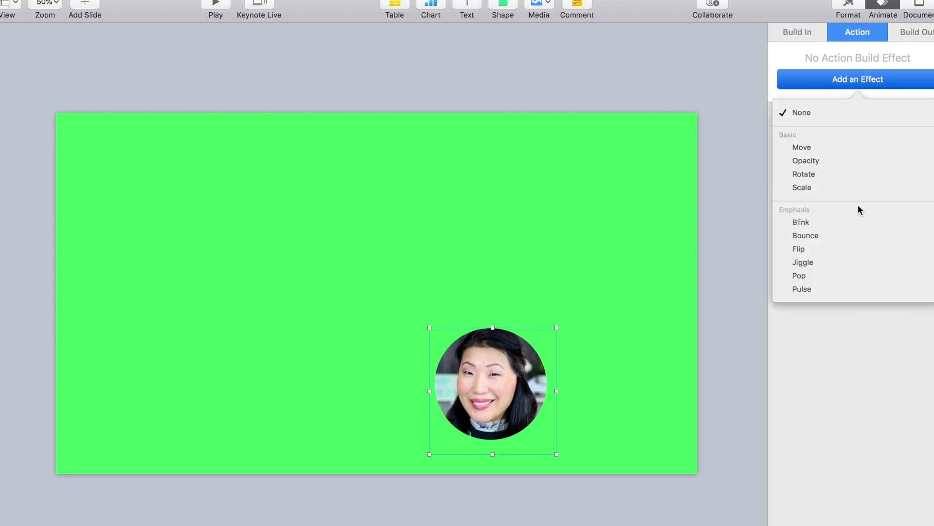
pyautogui.click(924, 236)
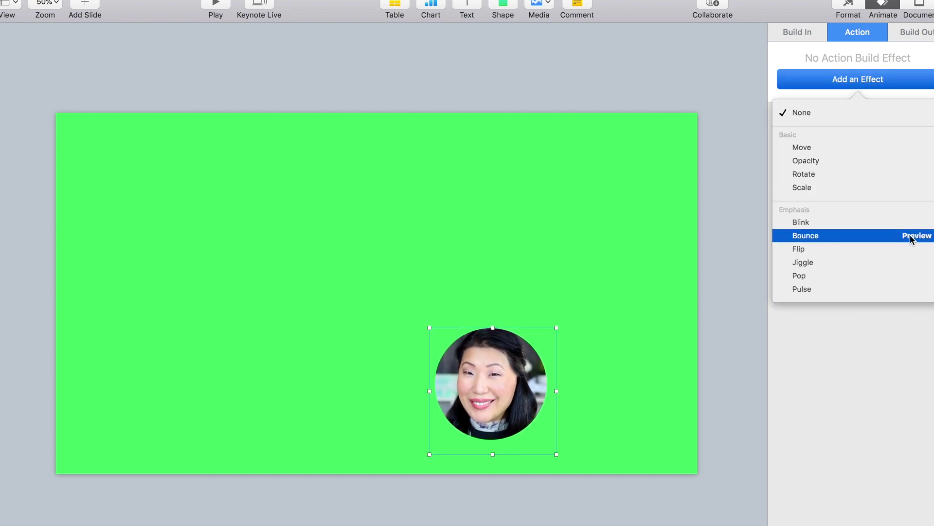
pyautogui.click(867, 236)
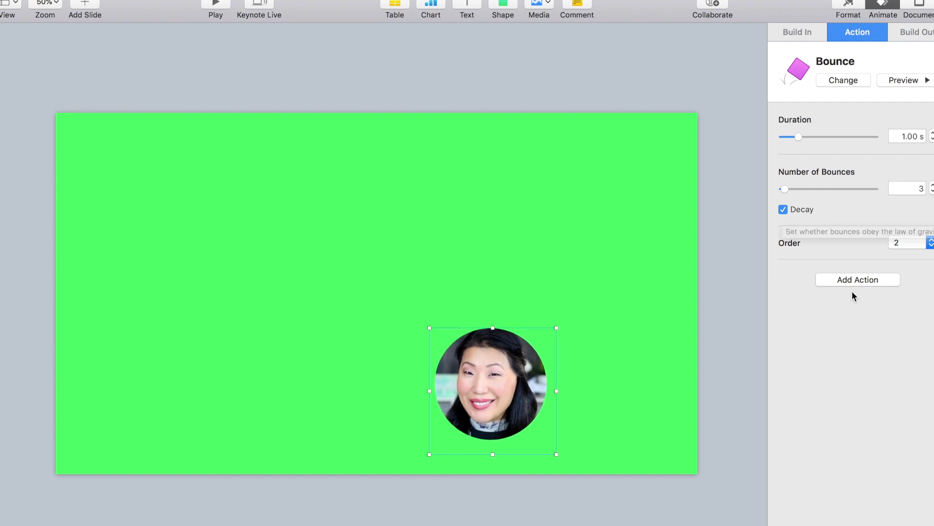
# Step: Set the Bounce to start After Build 1 and preview the sequence
pyautogui.click(856, 521)
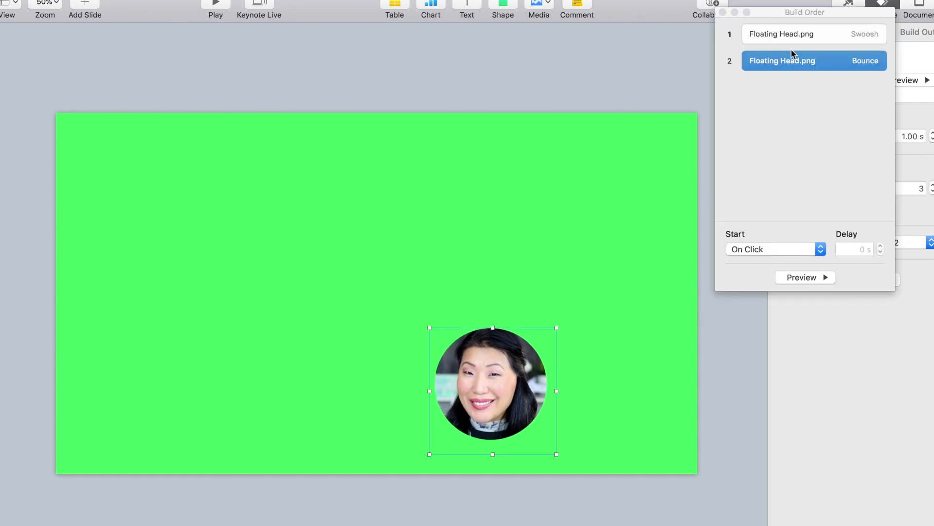
pyautogui.click(795, 66)
pyautogui.moveTo(769, 248); pyautogui.dragTo(767, 267)
pyautogui.click(783, 152)
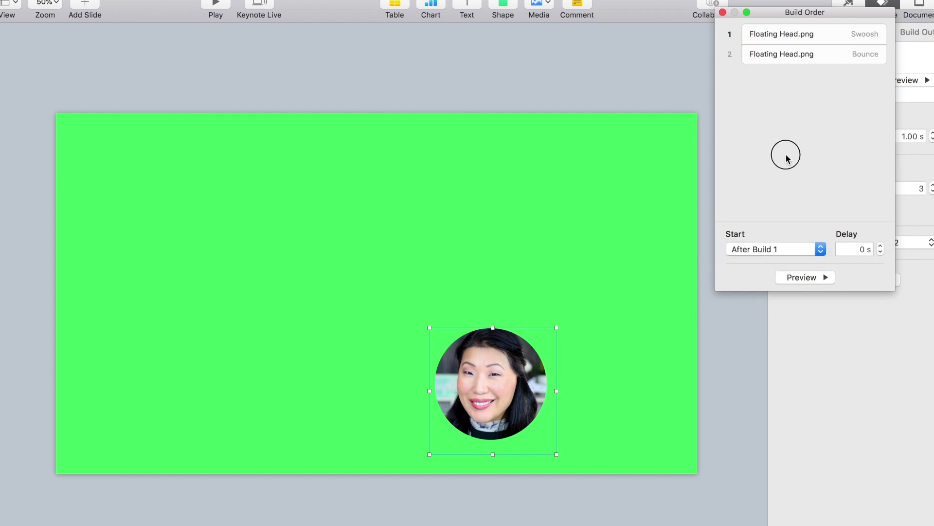
pyautogui.click(843, 335)
pyautogui.click(807, 276)
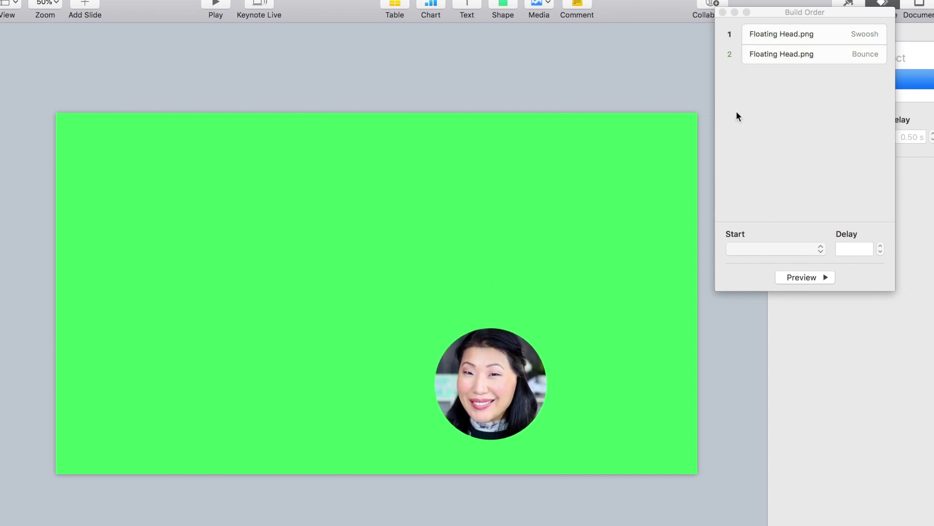
pyautogui.click(722, 12)
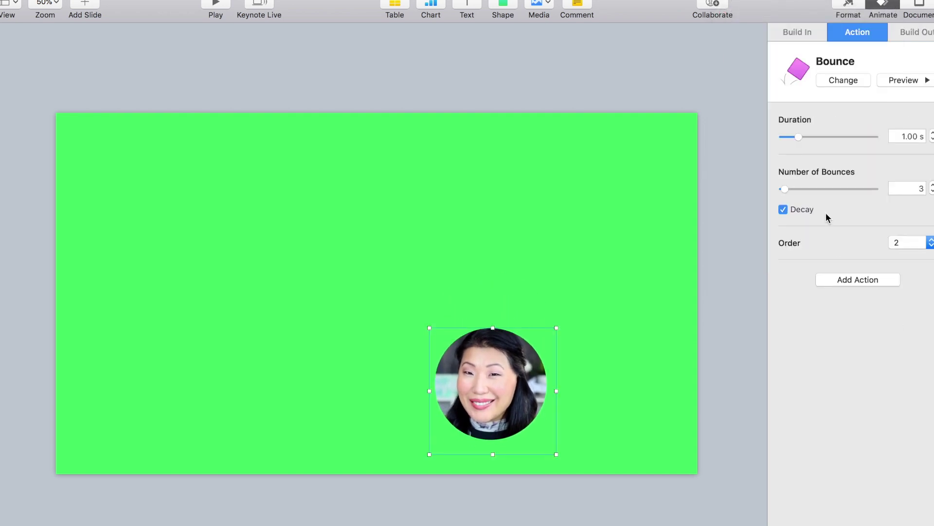
# Step: Add a first Move ending lower right and a second Move ending lower left
pyautogui.click(864, 280)
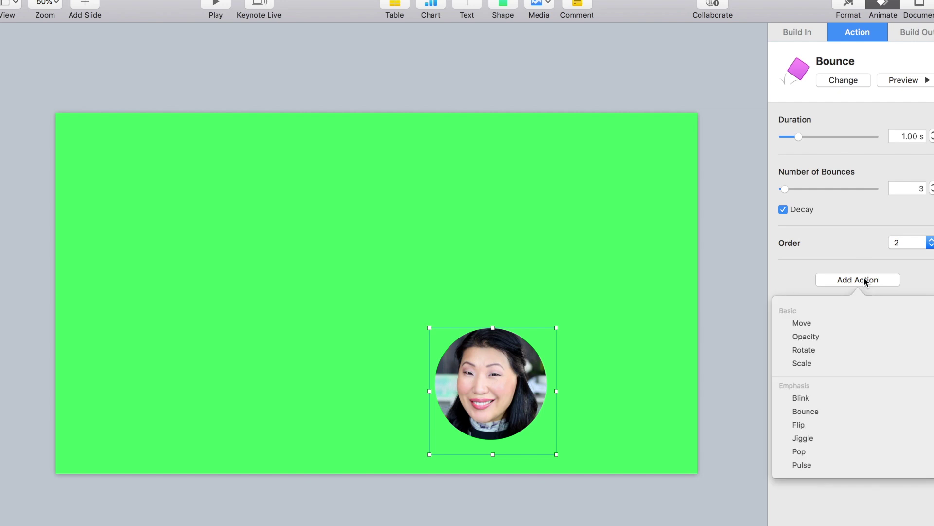
pyautogui.click(863, 321)
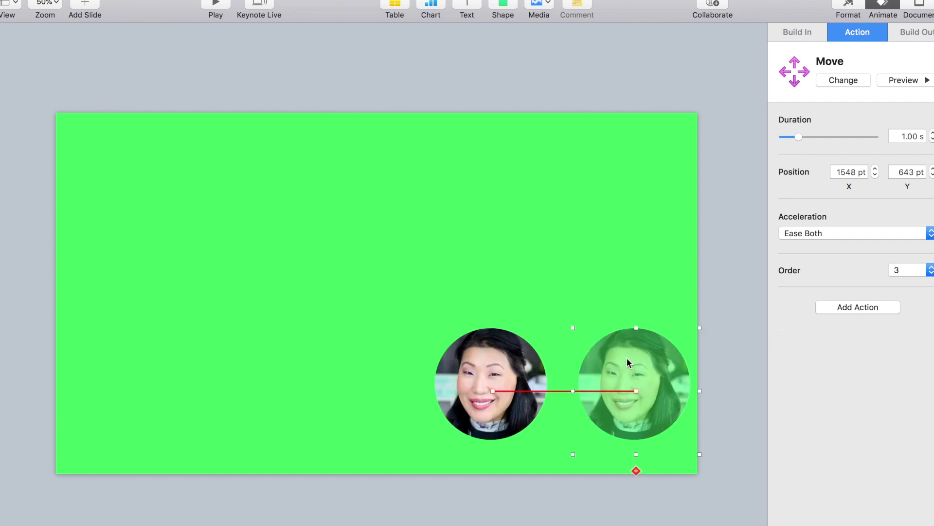
pyautogui.moveTo(496, 372); pyautogui.dragTo(518, 254)
pyautogui.moveTo(653, 381); pyautogui.dragTo(620, 390)
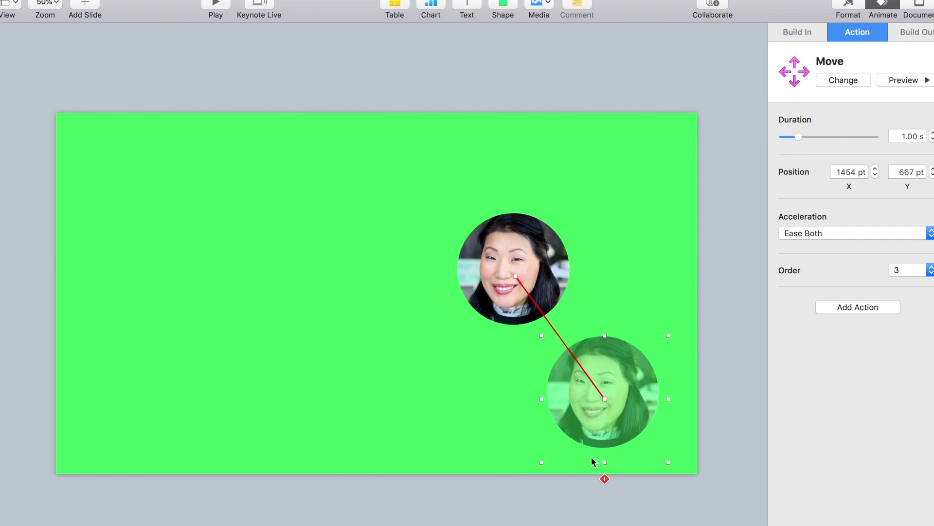
pyautogui.click(604, 479)
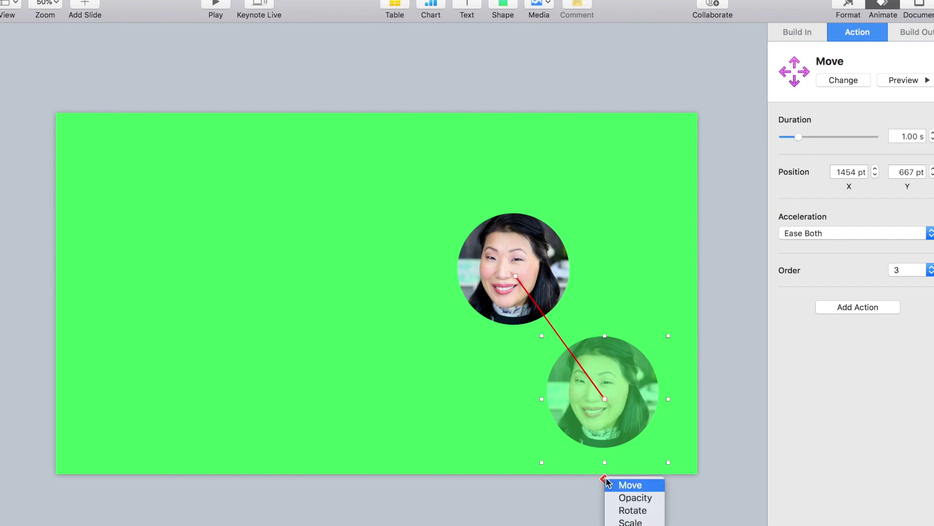
pyautogui.click(625, 485)
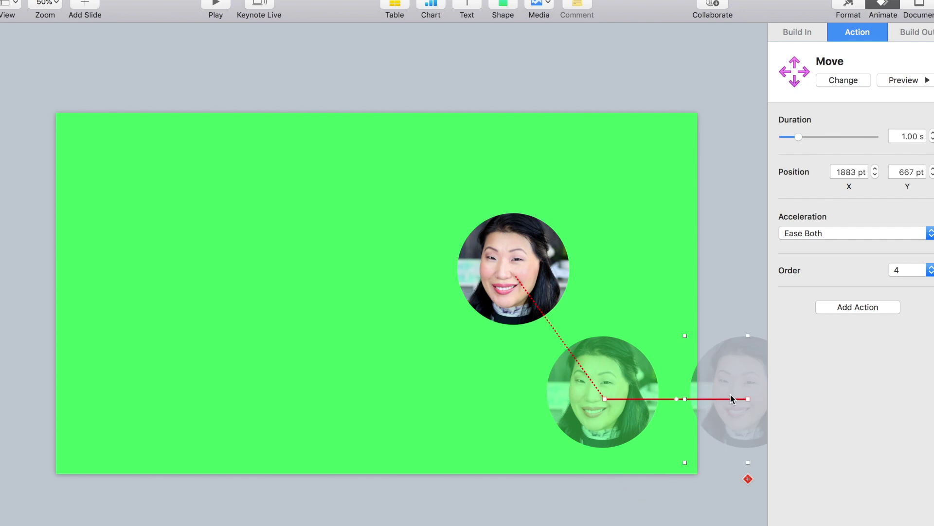
pyautogui.moveTo(729, 393); pyautogui.dragTo(334, 399)
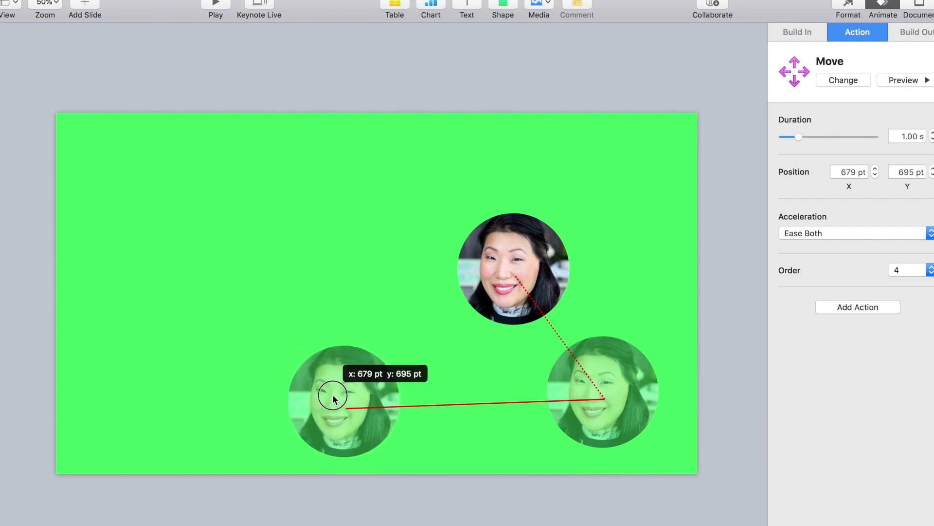
pyautogui.moveTo(334, 400); pyautogui.dragTo(315, 399)
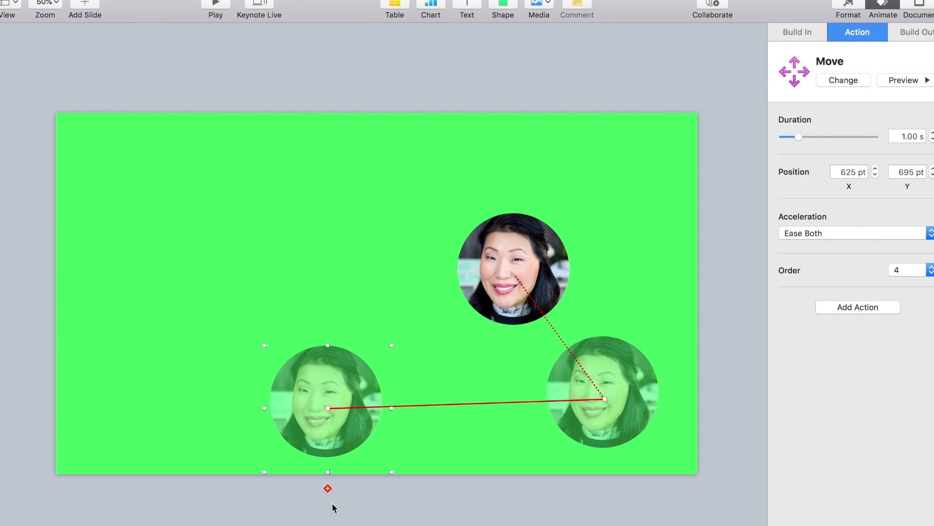
# Step: Add a third Move to the upper left and a fourth back to the starting spot
pyautogui.click(327, 488)
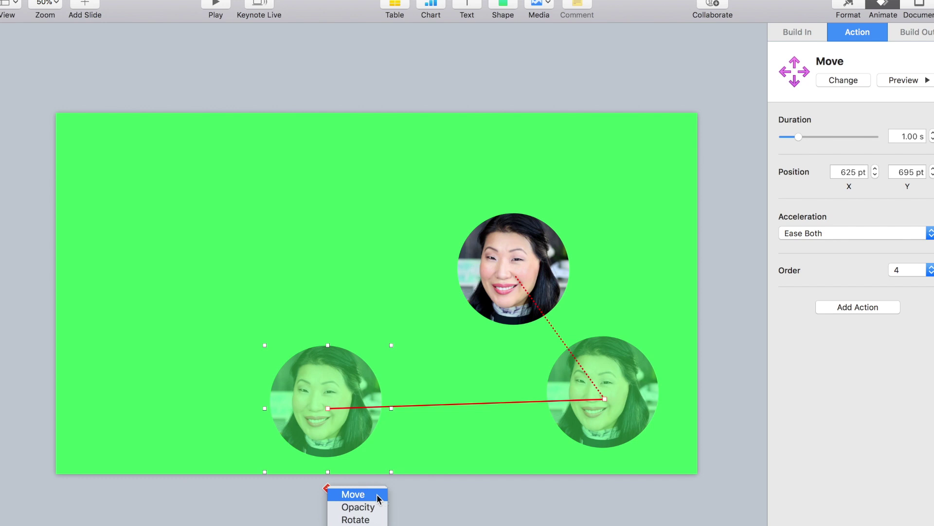
pyautogui.click(374, 496)
pyautogui.moveTo(484, 431); pyautogui.dragTo(241, 269)
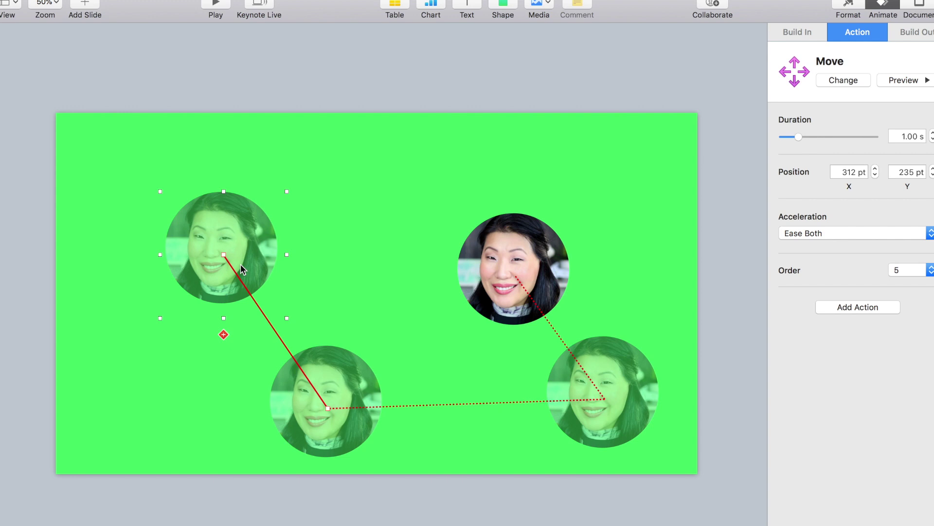
pyautogui.click(224, 334)
pyautogui.click(235, 342)
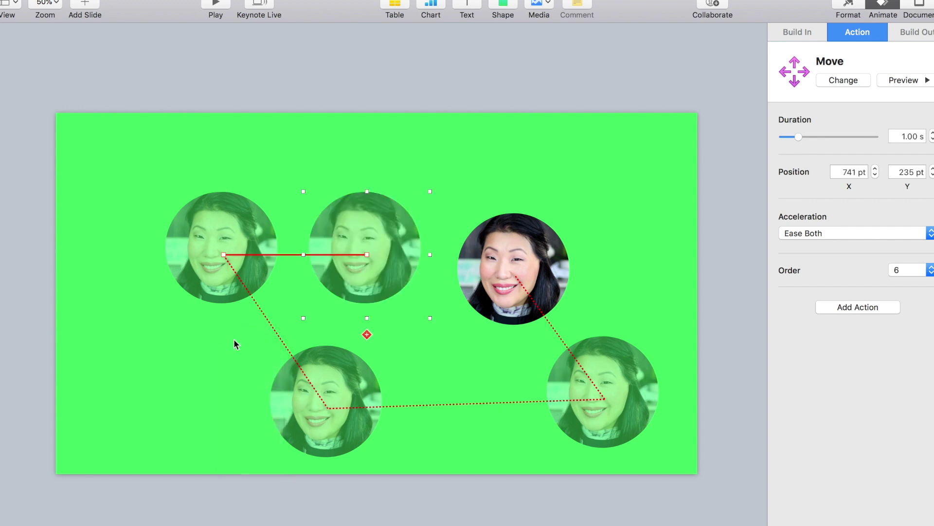
pyautogui.moveTo(372, 239); pyautogui.dragTo(526, 255)
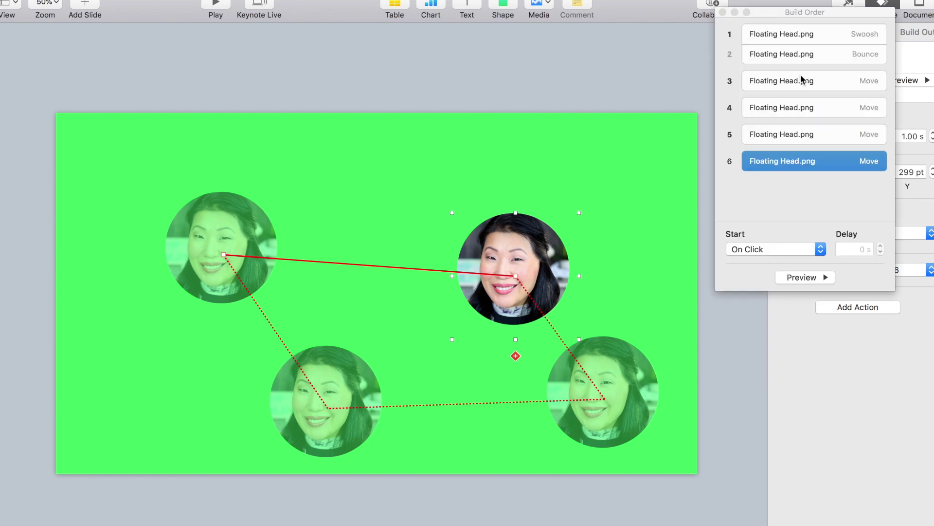
# Step: Set builds 3, 4, 5 and 6 to start After the previous build
pyautogui.click(783, 82)
pyautogui.click(780, 251)
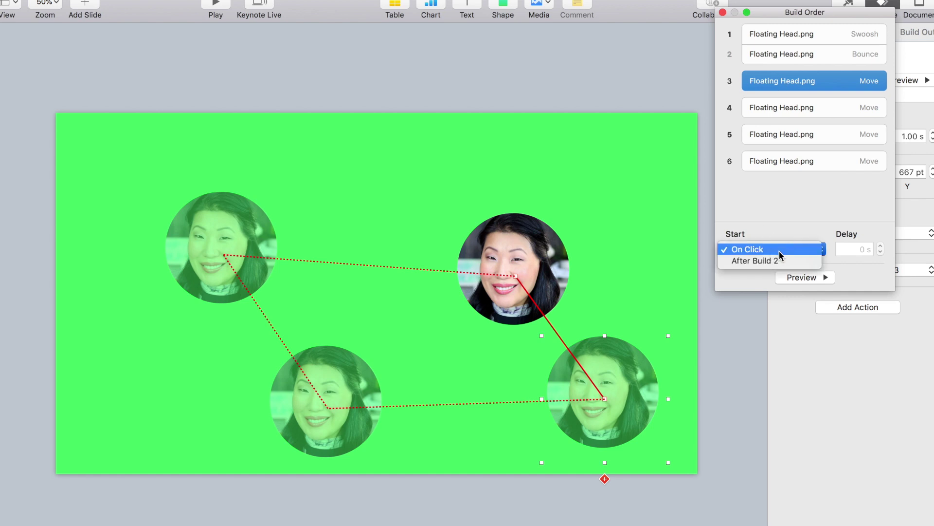
pyautogui.click(778, 254)
pyautogui.click(795, 101)
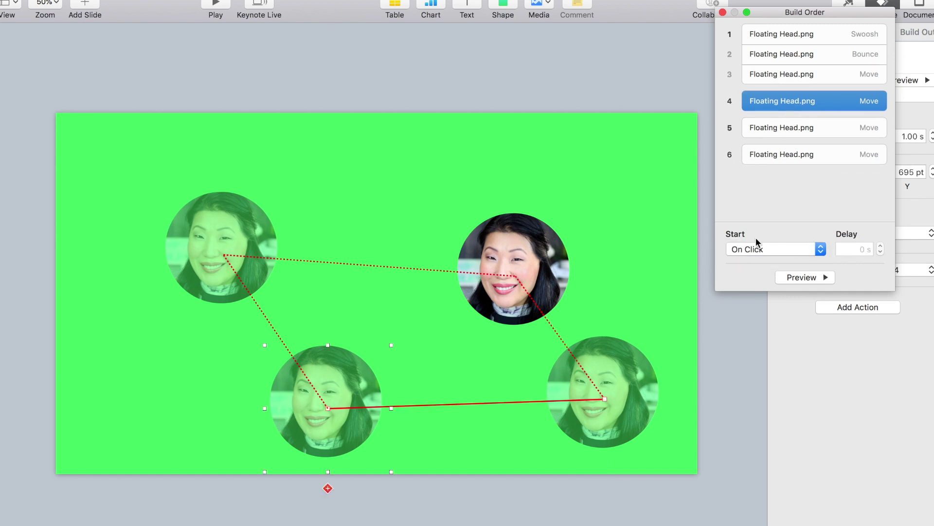
pyautogui.click(757, 250)
pyautogui.click(757, 261)
pyautogui.click(798, 124)
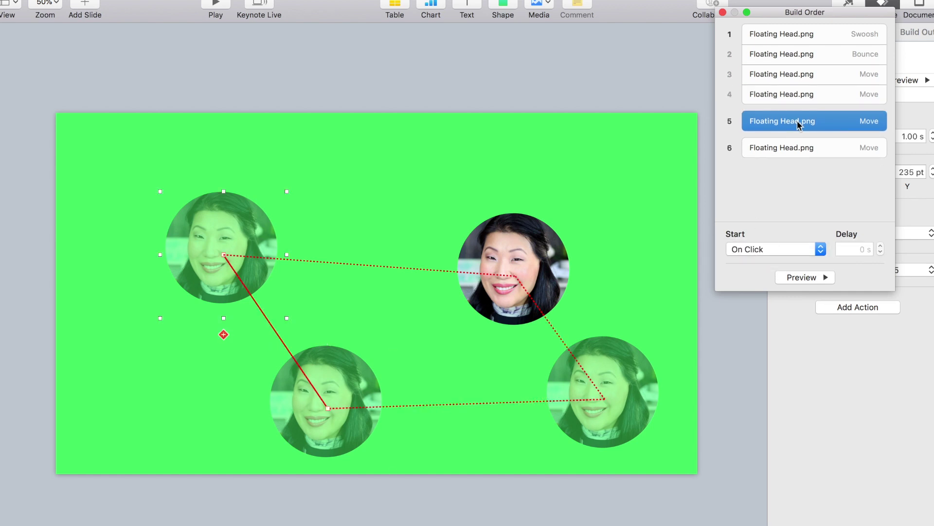
pyautogui.click(760, 248)
pyautogui.click(764, 260)
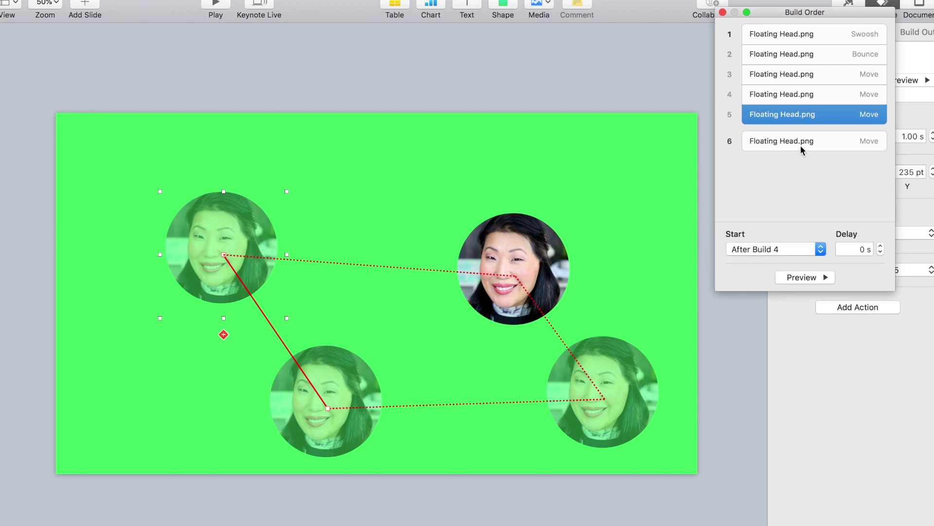
pyautogui.click(803, 145)
pyautogui.click(770, 252)
pyautogui.click(766, 261)
# Step: Preview the full six-build animation and close the Build Order list
pyautogui.click(806, 277)
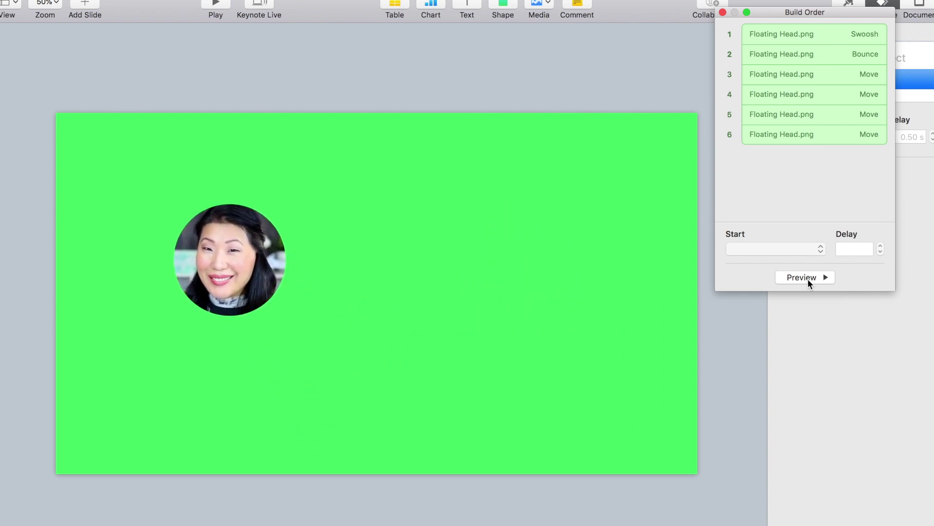
pyautogui.click(838, 349)
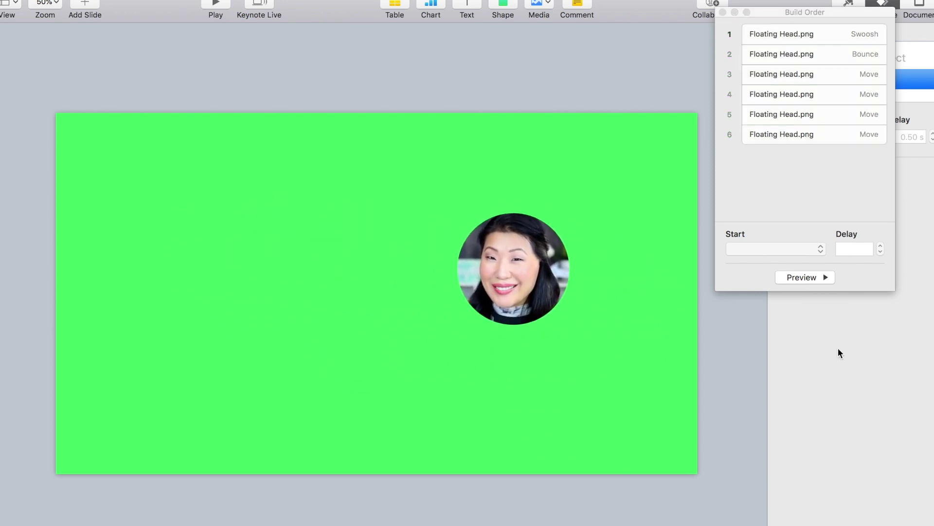
pyautogui.click(723, 13)
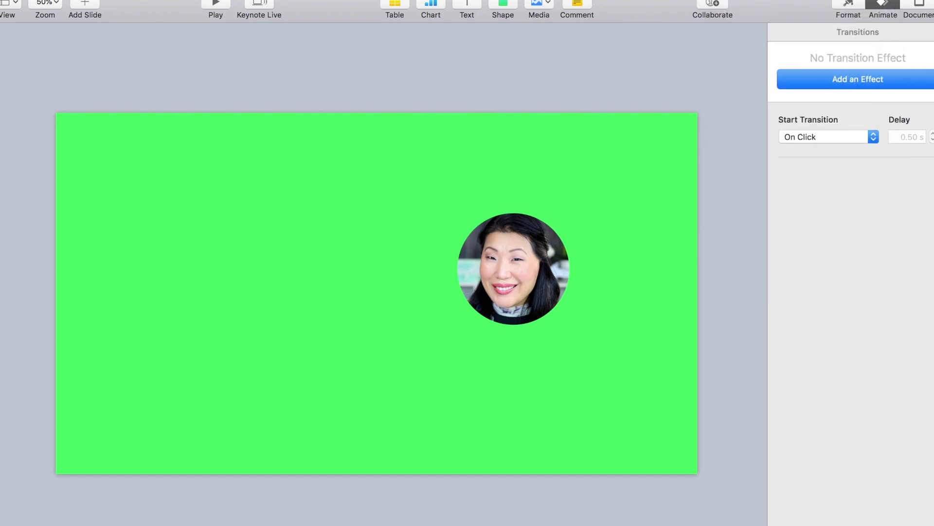
# Step: Export the presentation as a movie at 1080p resolution
pyautogui.click(80, 1)
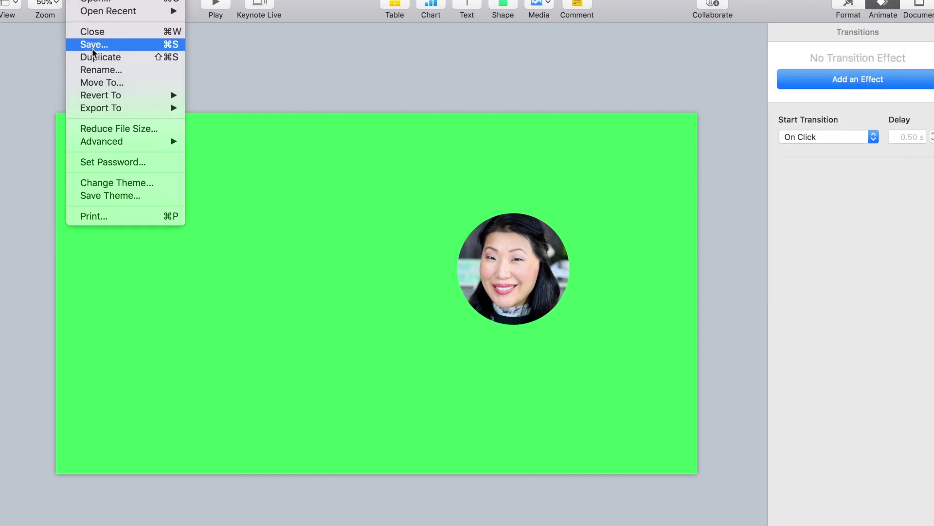
pyautogui.moveTo(103, 108)
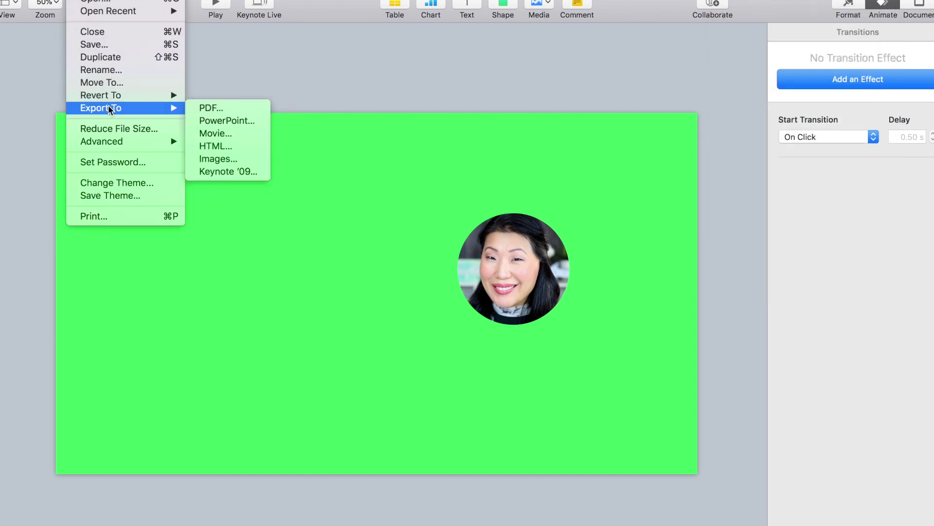
pyautogui.click(234, 138)
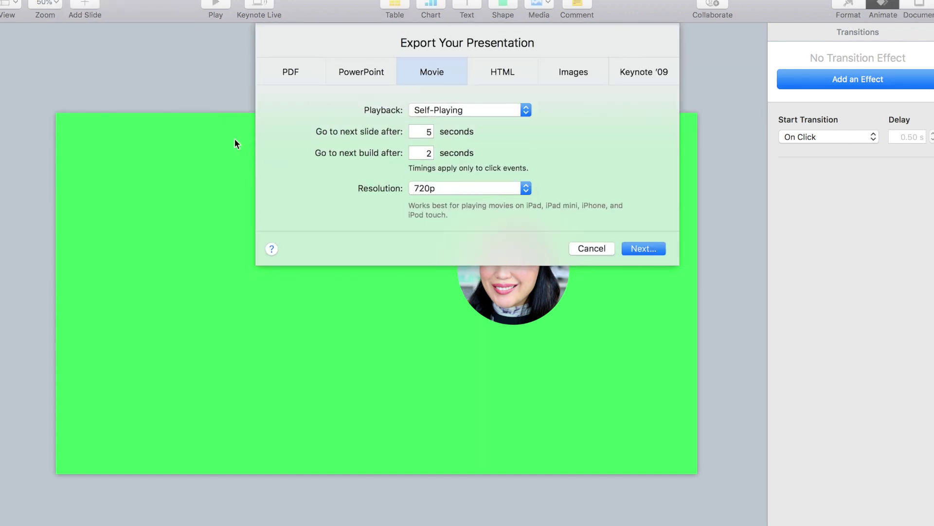
pyautogui.click(459, 188)
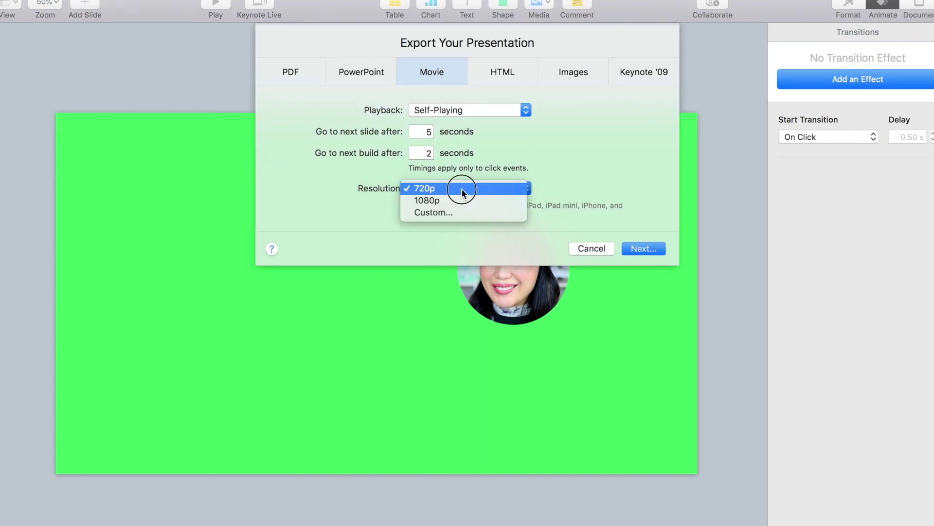
pyautogui.click(464, 200)
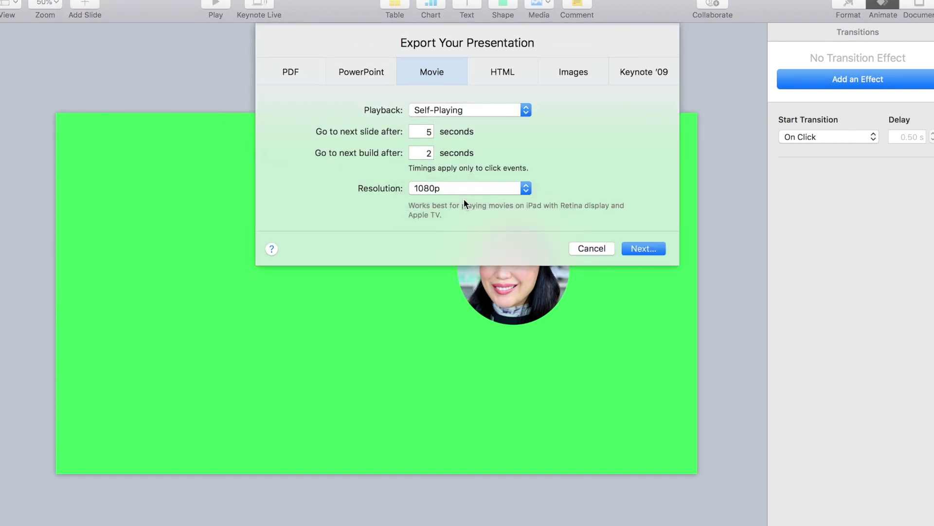
pyautogui.click(647, 249)
# Step: Name the movie 'floating head' and export it
pyautogui.write('g')
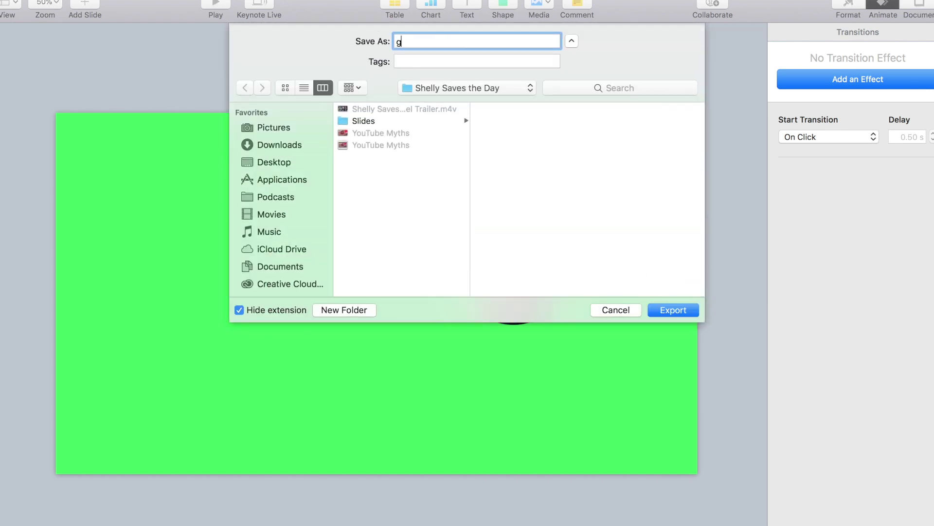
pyautogui.press('BackSpace')
pyautogui.write('floating head')
pyautogui.click(671, 311)
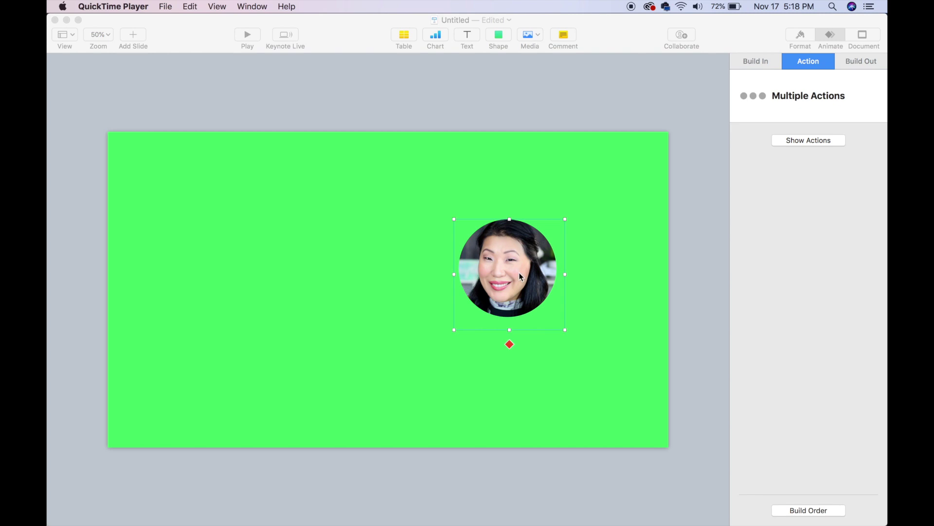
# Step: Replace the head image with the man-in-beanie photo from the YouTubers album, then view its builds
pyautogui.rightClick(519, 276)
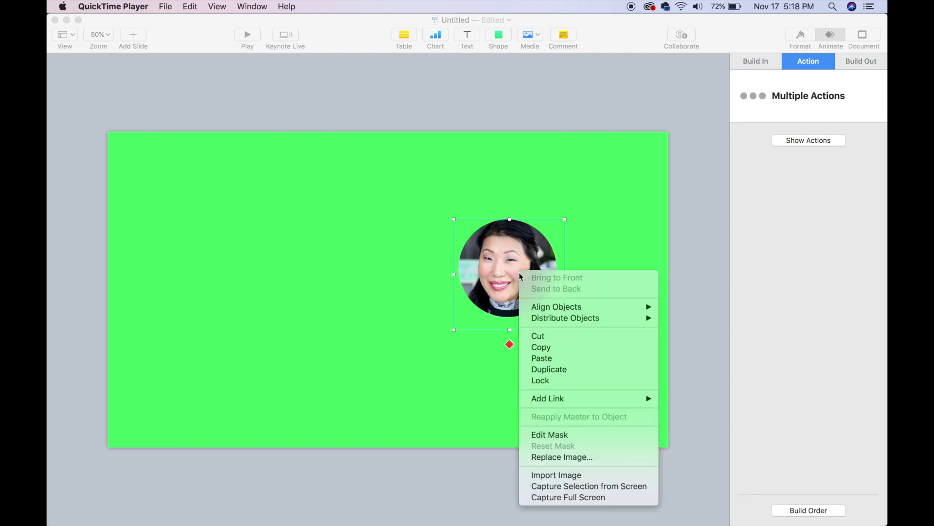
pyautogui.click(577, 456)
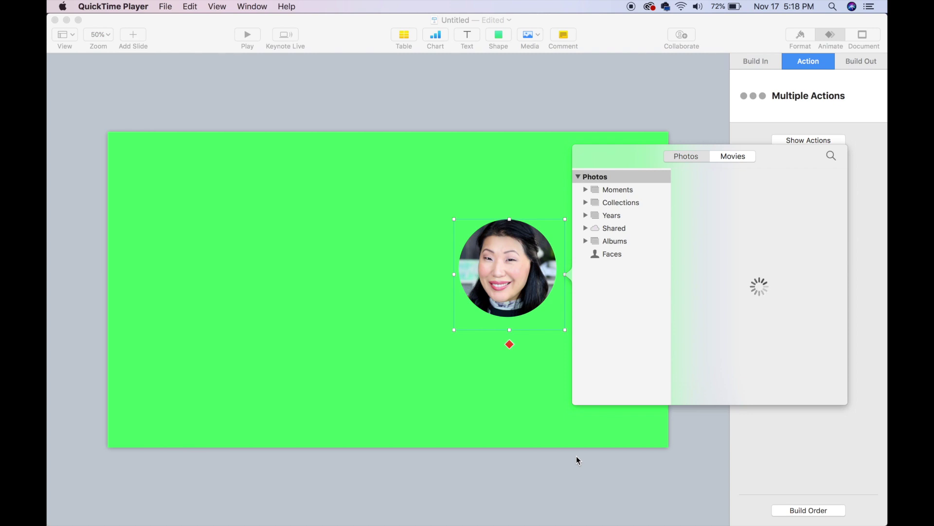
pyautogui.click(621, 282)
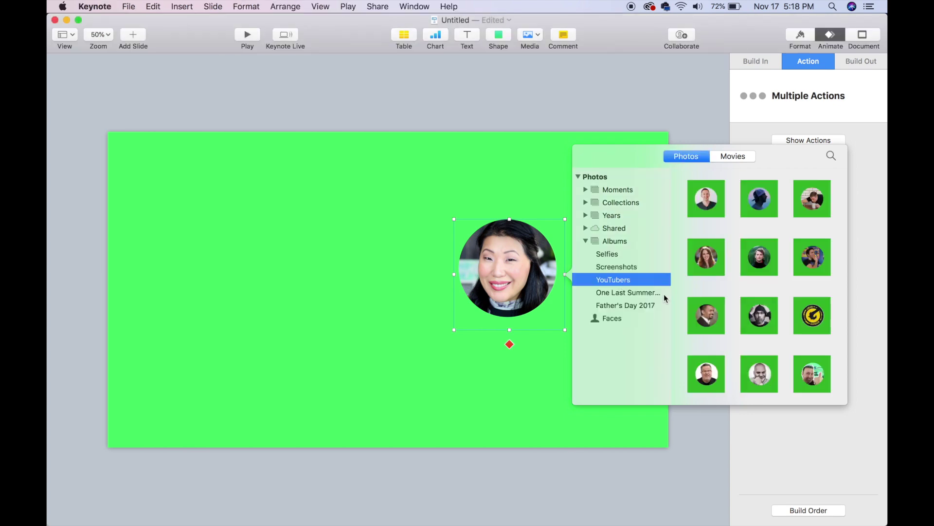
pyautogui.click(759, 318)
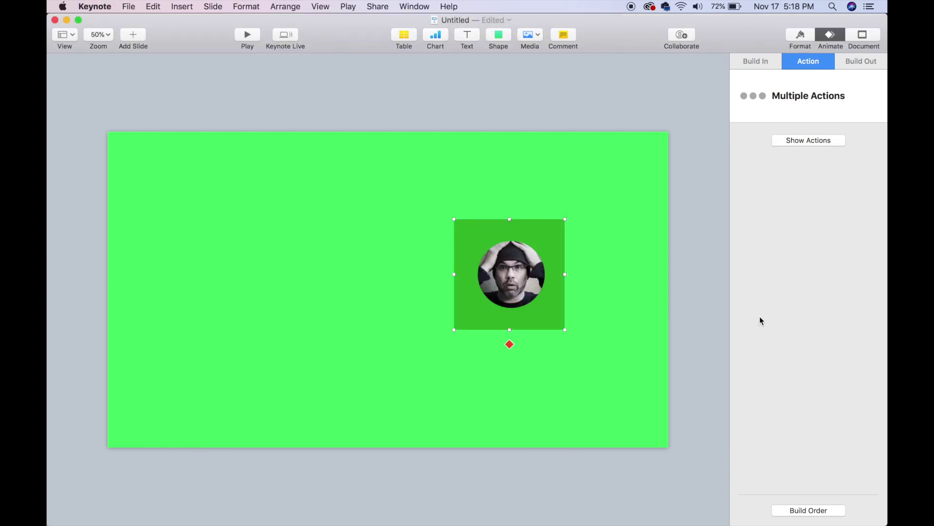
pyautogui.click(823, 144)
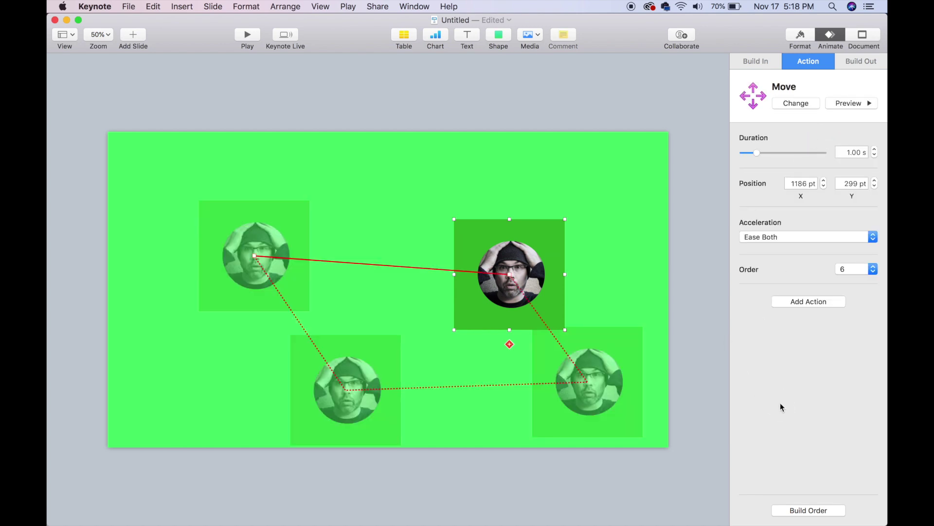
pyautogui.click(804, 512)
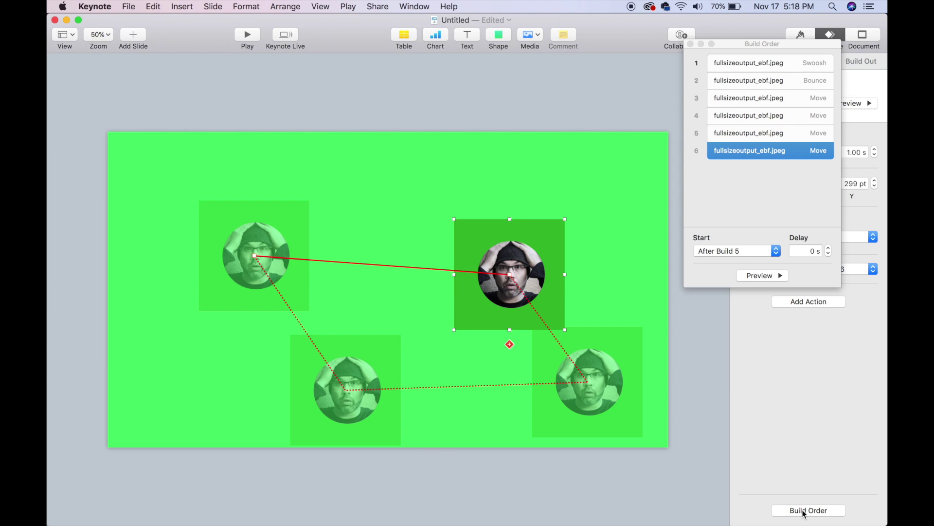
pyautogui.click(769, 133)
pyautogui.click(771, 116)
pyautogui.click(773, 98)
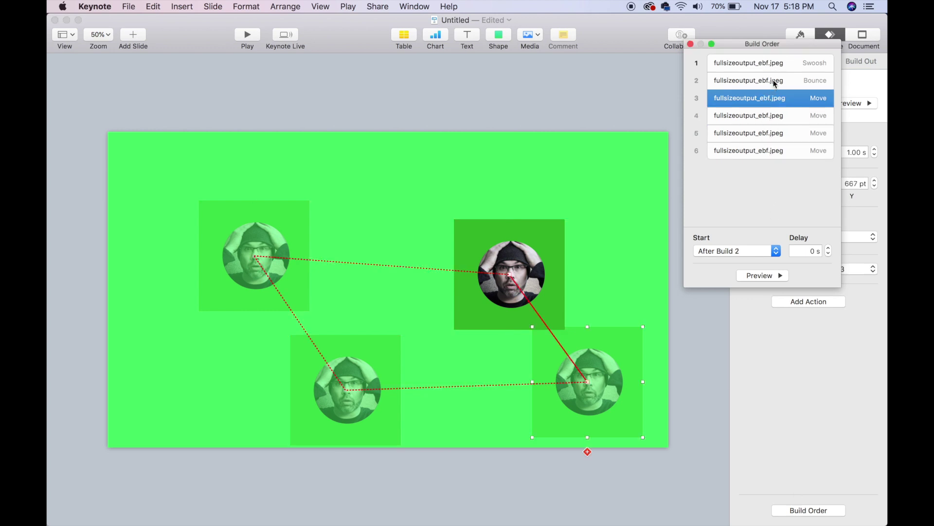
pyautogui.click(774, 80)
pyautogui.click(774, 62)
pyautogui.click(775, 207)
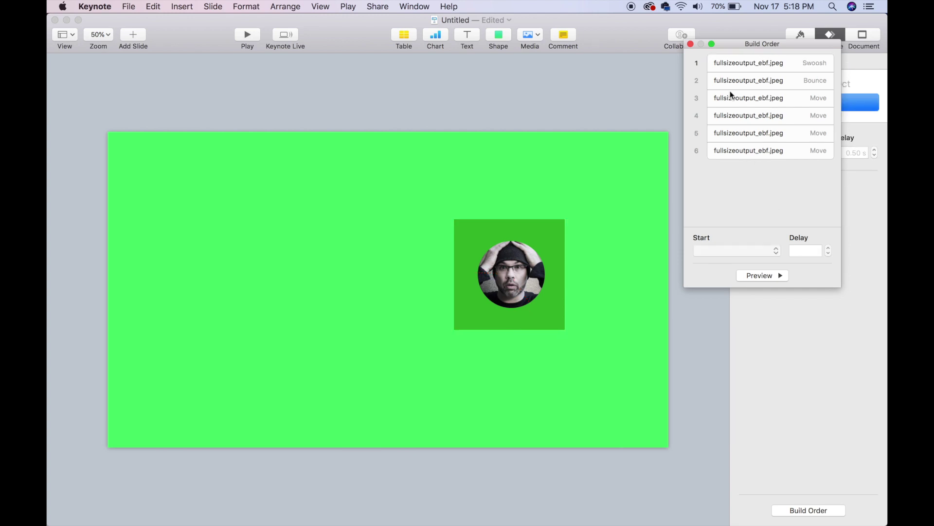
pyautogui.click(763, 276)
pyautogui.click(691, 63)
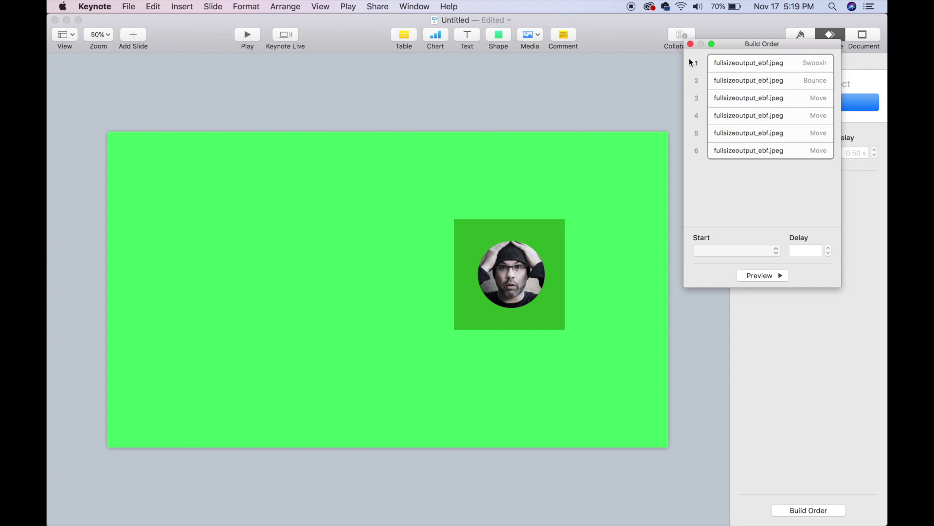
pyautogui.click(691, 44)
# Step: Change the slide background to the dark green sampled from behind the photo
pyautogui.click(800, 34)
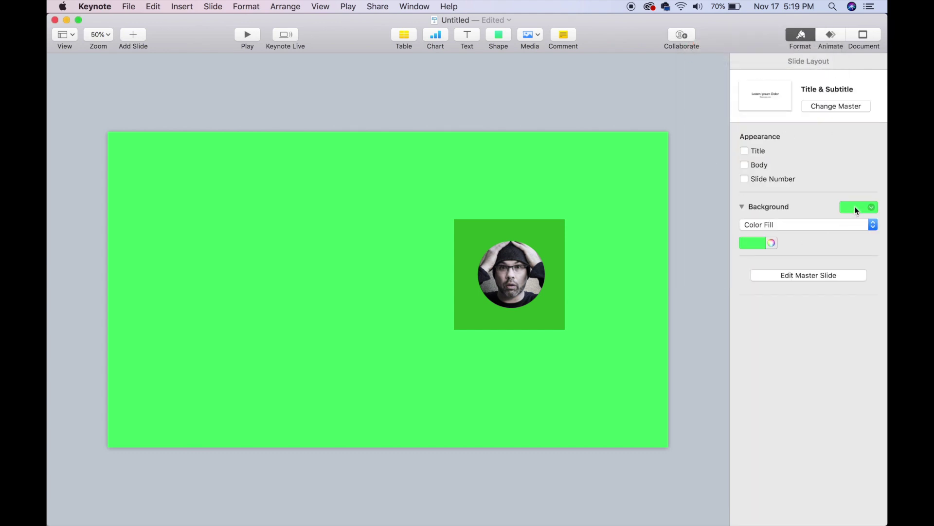
pyautogui.click(771, 243)
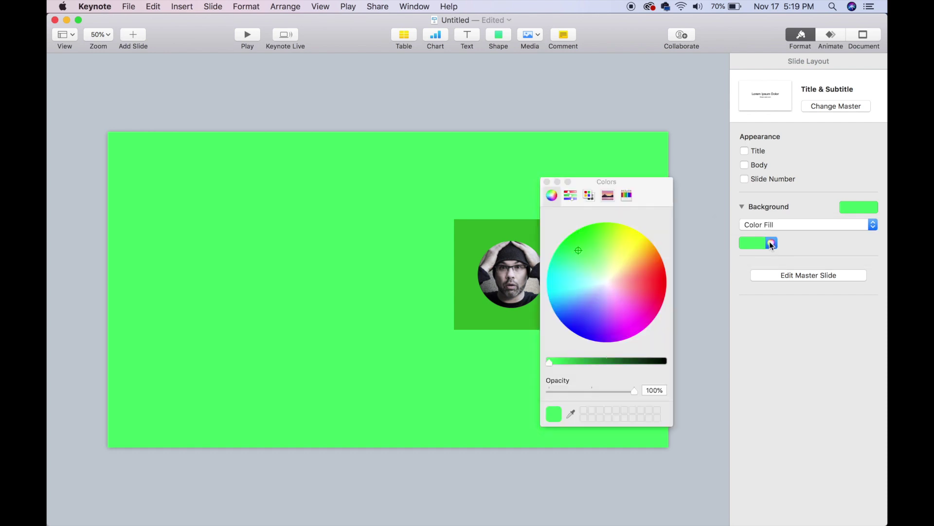
pyautogui.click(570, 414)
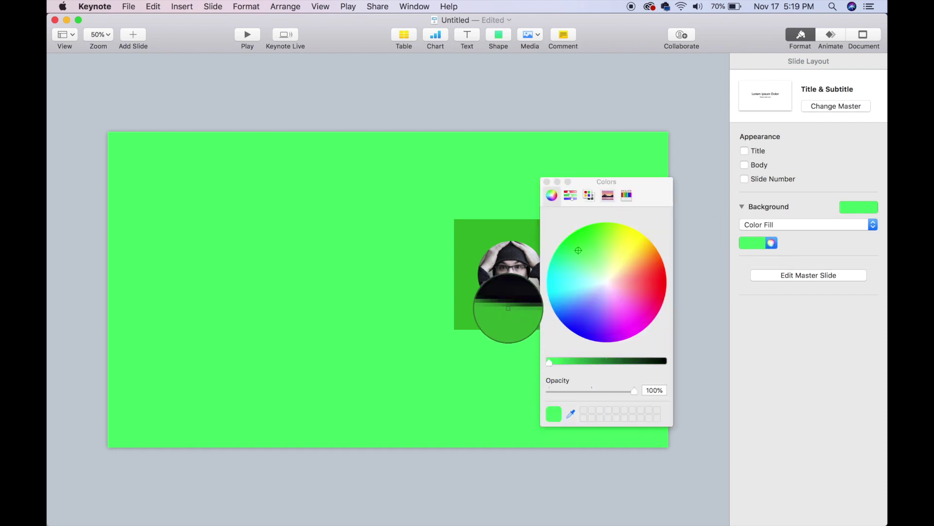
pyautogui.click(474, 312)
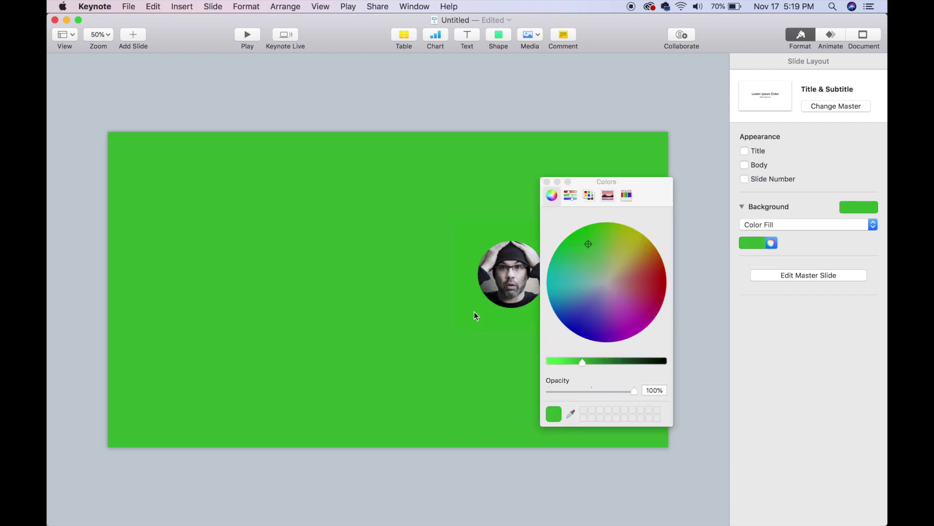
pyautogui.click(547, 182)
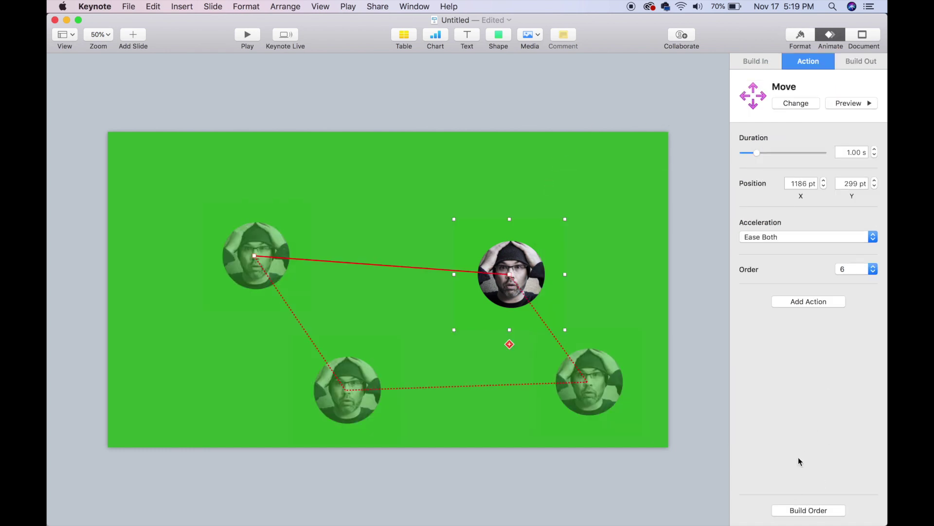
# Step: Preview the six-build head animation on the new background and close Build Order
pyautogui.click(809, 510)
pyautogui.click(771, 276)
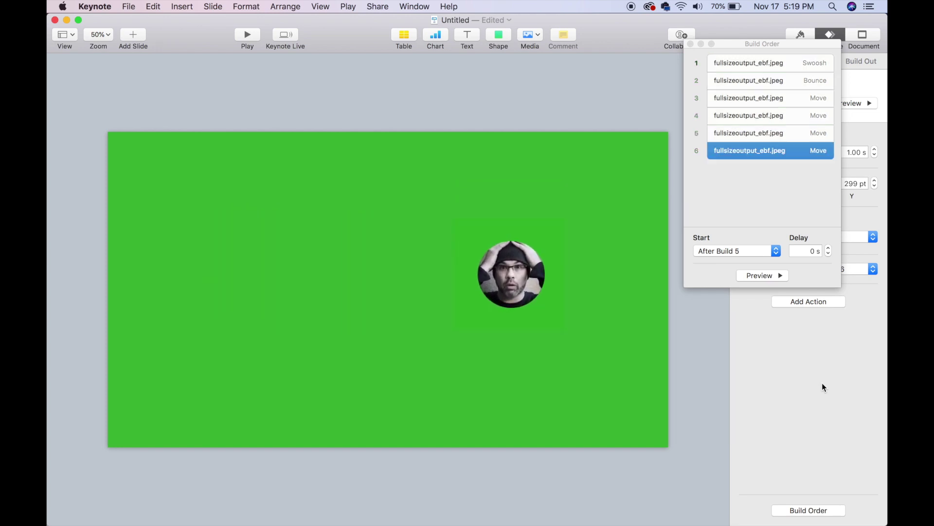
pyautogui.click(691, 45)
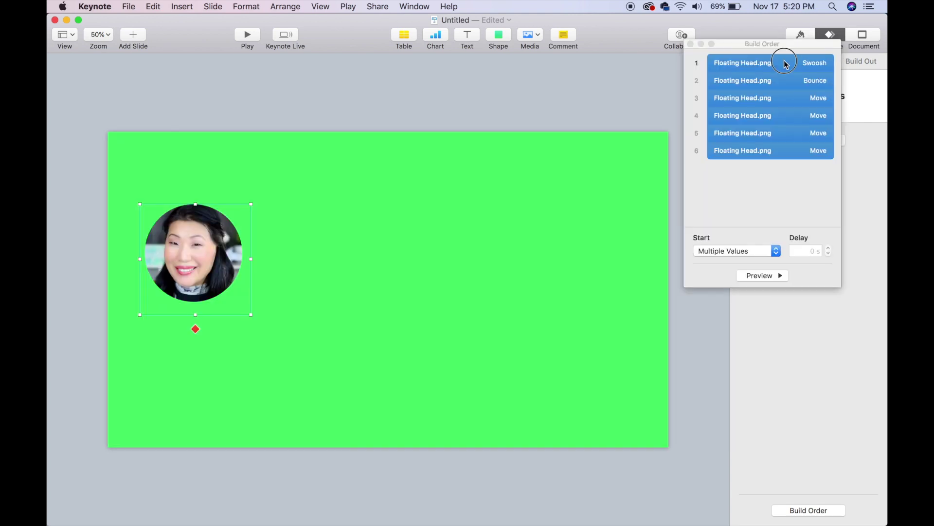
# Step: Delete the Move builds so only the Bounce remains, preview it, and close Build Order
pyautogui.click(771, 62)
pyautogui.keyDown('shift'); pyautogui.click(770, 133); pyautogui.keyUp('shift')
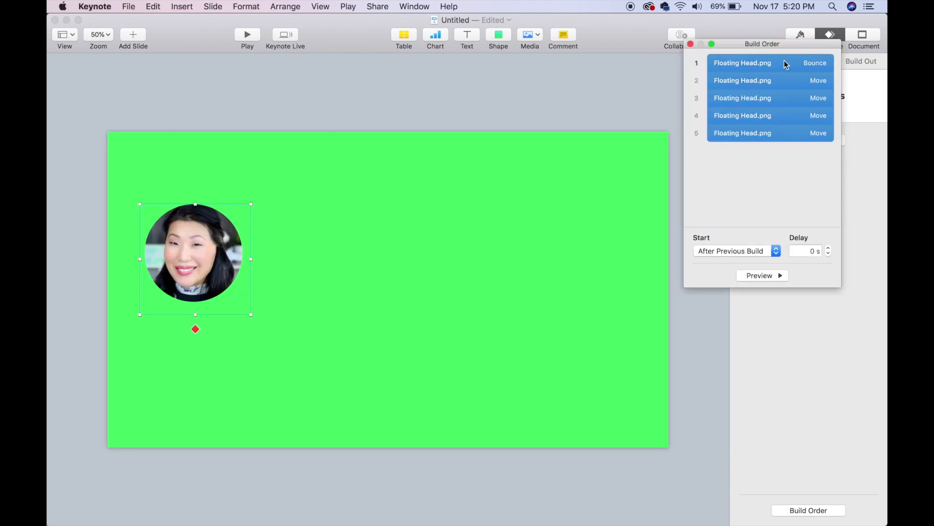
pyautogui.click(787, 83)
pyautogui.press('BackSpace')
pyautogui.click(787, 83)
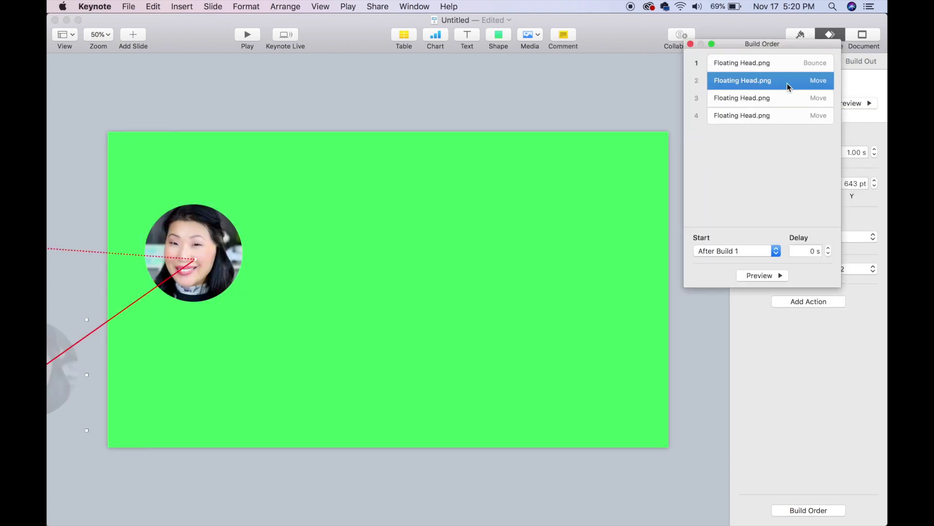
pyautogui.click(792, 117)
pyautogui.press('BackSpace')
pyautogui.press('BackSpace')
pyautogui.press('BackSpace')
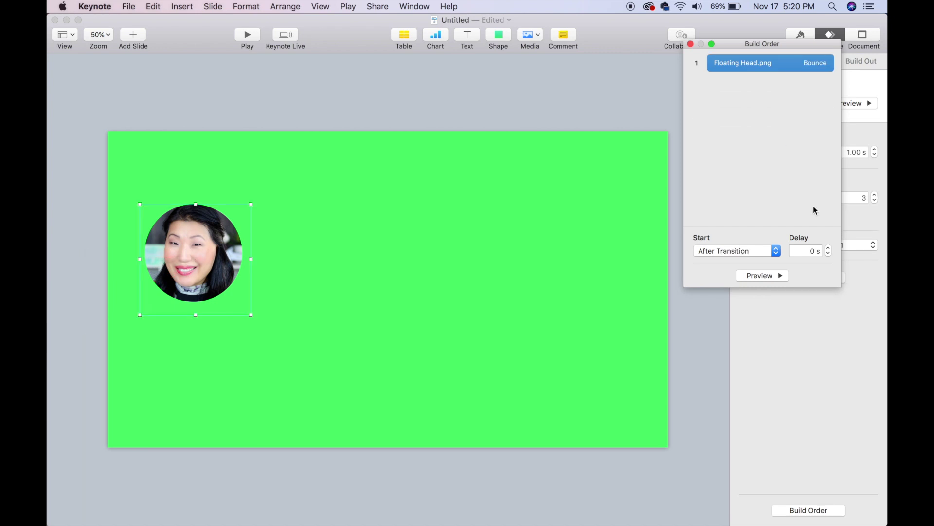
pyautogui.click(762, 276)
pyautogui.click(792, 336)
pyautogui.click(691, 44)
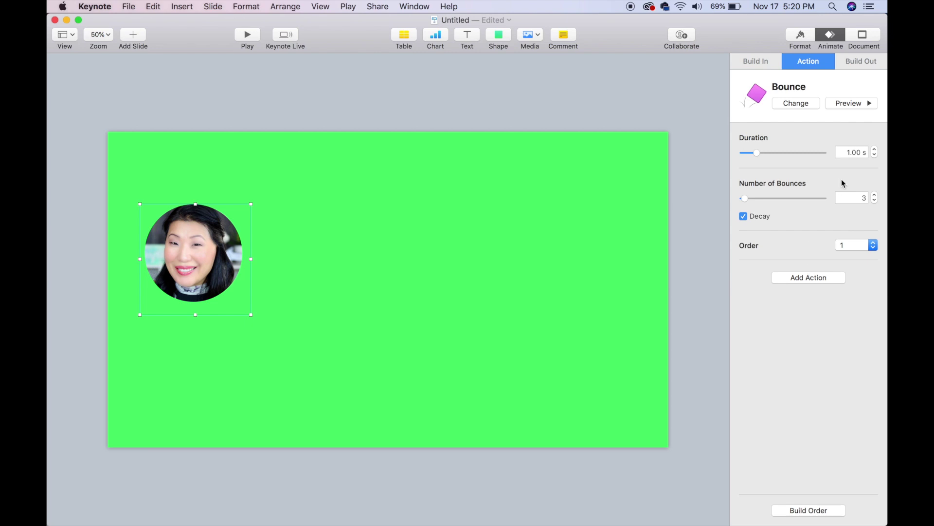
# Step: Lengthen the Bounce duration to 3.00 s and preview the slower bounce
pyautogui.moveTo(757, 152); pyautogui.dragTo(771, 156)
pyautogui.click(860, 102)
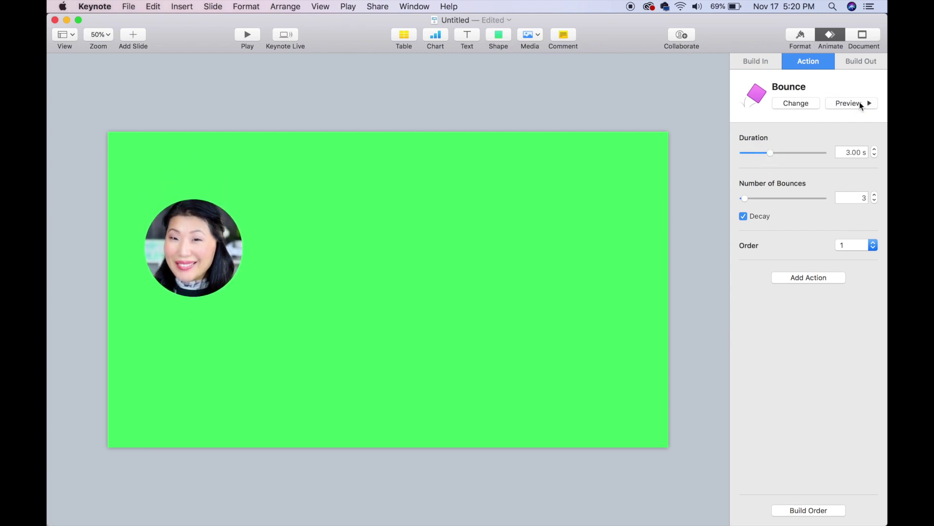
pyautogui.click(129, 6)
# Step: Export the single-bounce slide as a 1080p movie into the same folder
pyautogui.moveTo(170, 126)
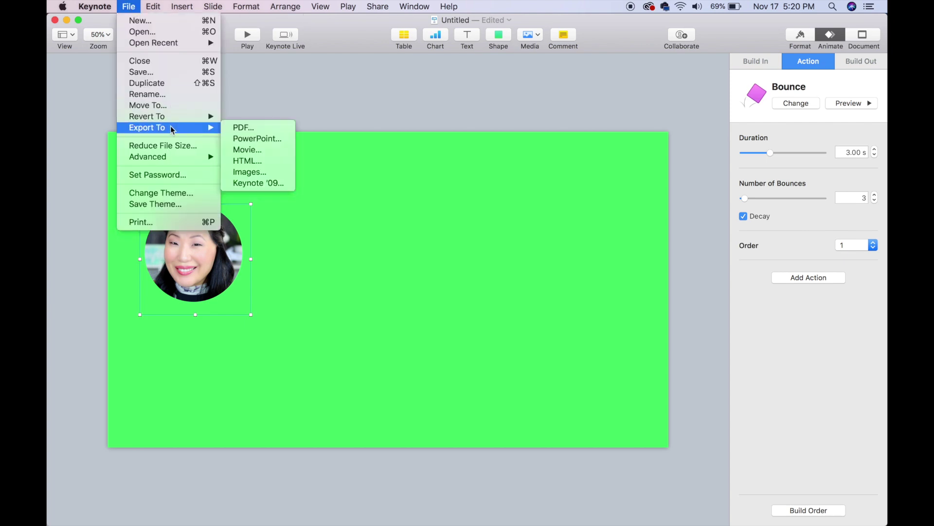
pyautogui.click(246, 152)
pyautogui.click(468, 198)
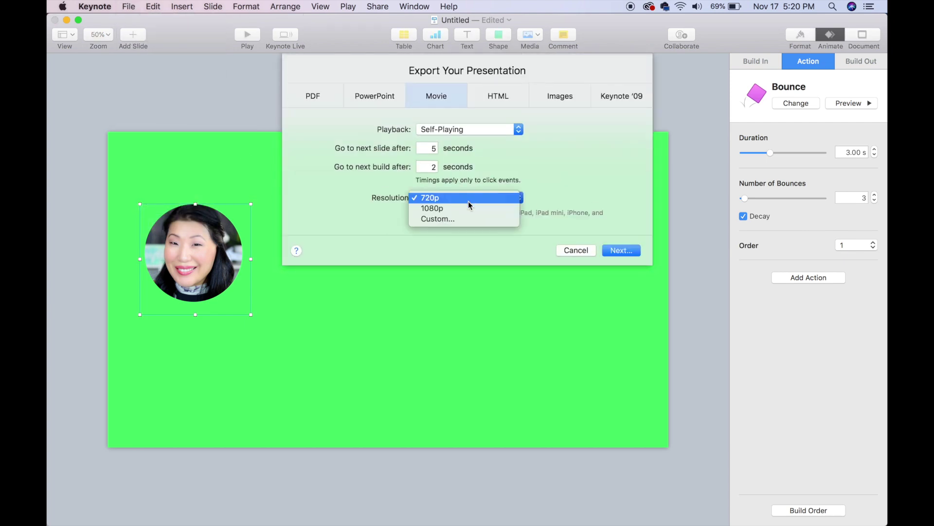
pyautogui.click(471, 209)
pyautogui.click(621, 252)
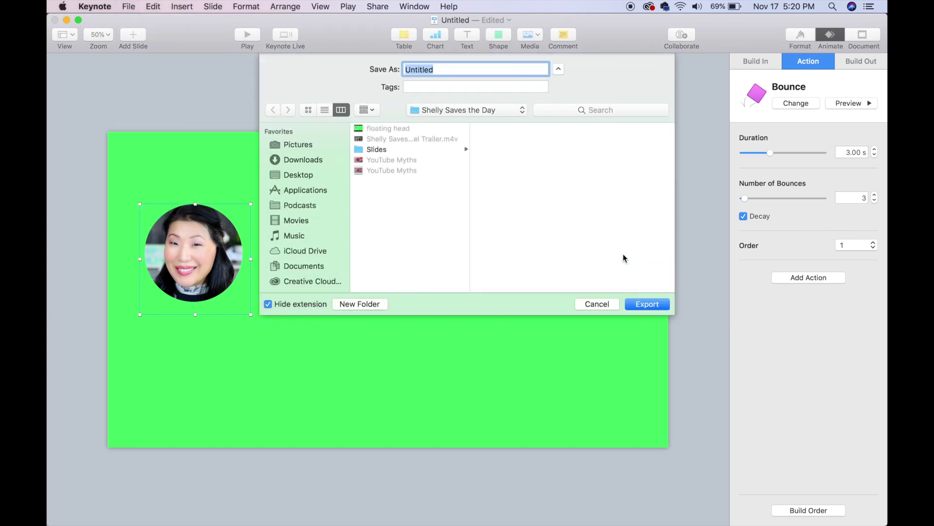
pyautogui.click(651, 301)
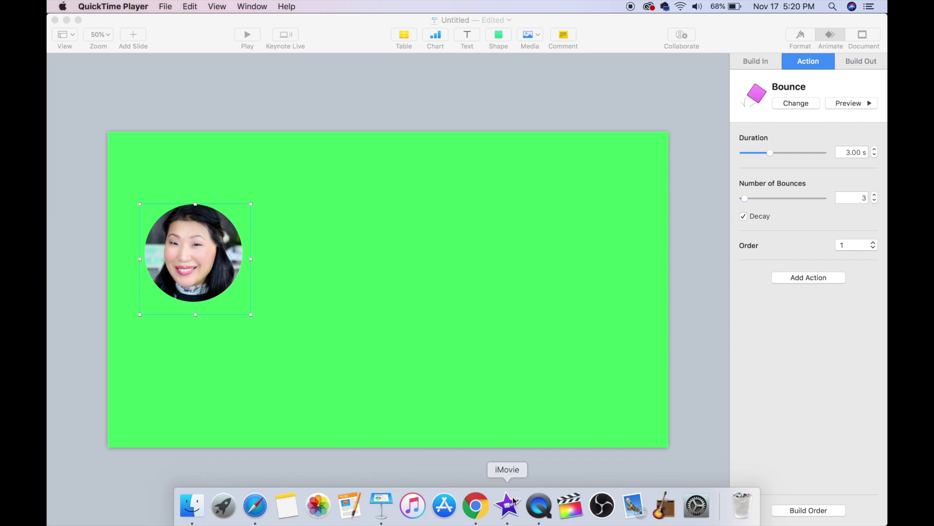
# Step: Import the green-screen head movie into iMovie and place it above the main video
pyautogui.click(509, 506)
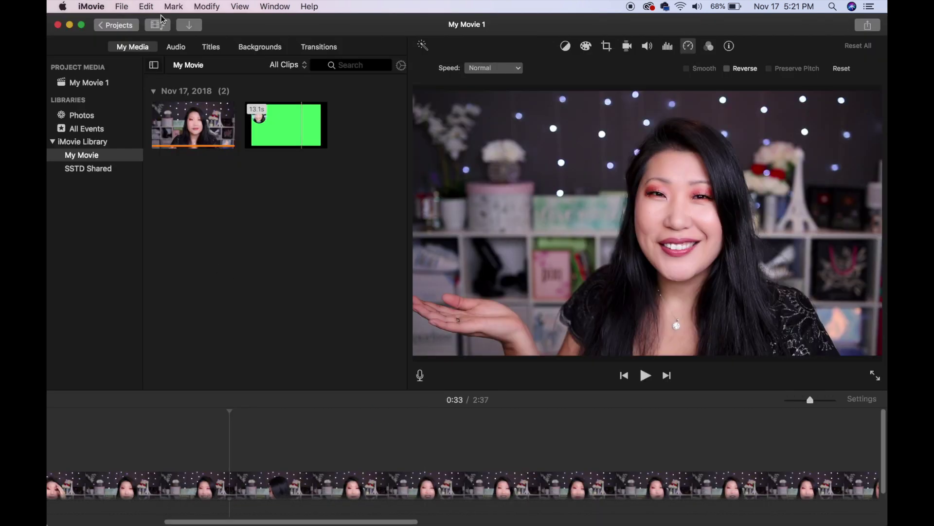
pyautogui.click(189, 26)
pyautogui.click(790, 465)
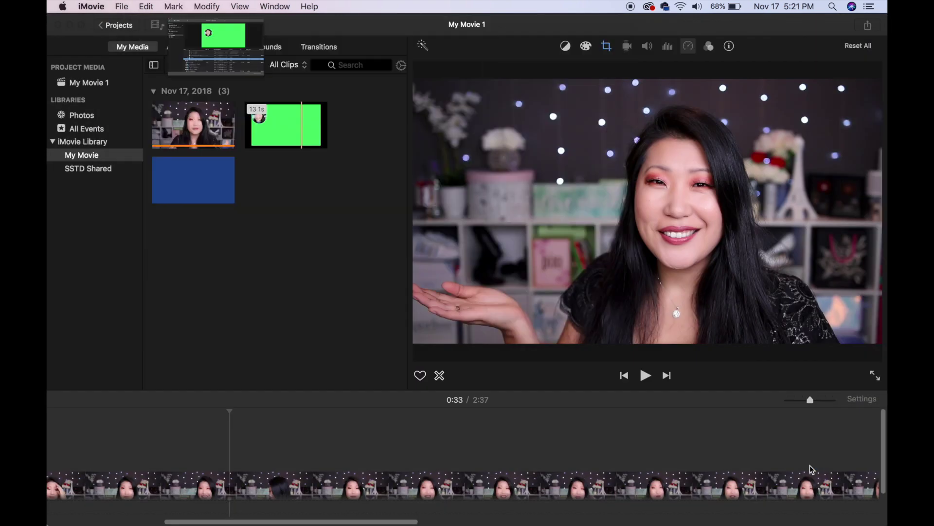
pyautogui.moveTo(201, 185); pyautogui.dragTo(177, 443)
pyautogui.press('space')
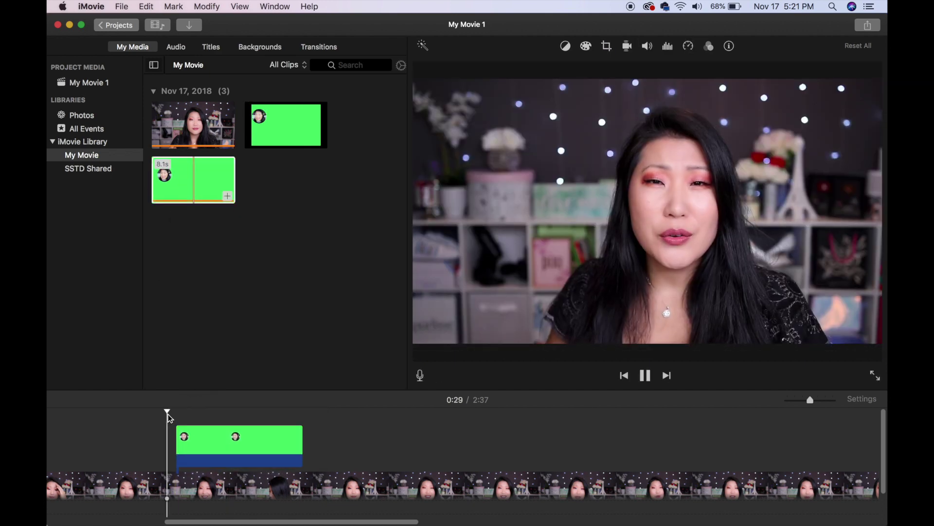
pyautogui.press('space')
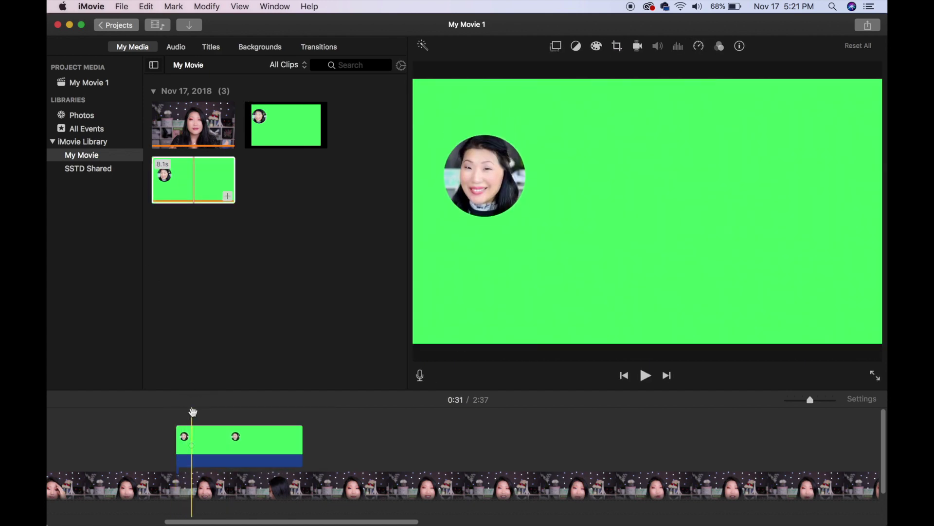
# Step: Set the head clip's video overlay to Green/Blue Screen and play back the keyed result
pyautogui.click(204, 446)
pyautogui.click(555, 47)
pyautogui.click(511, 68)
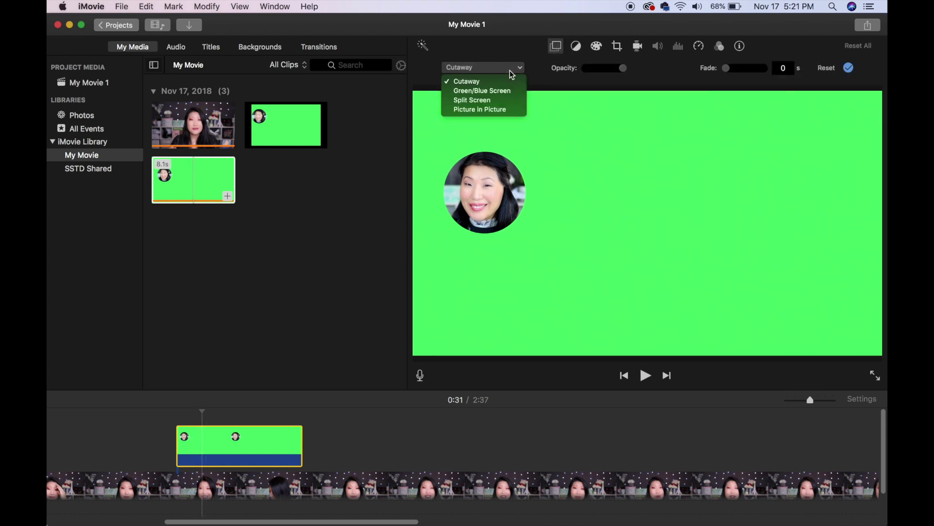
pyautogui.click(511, 91)
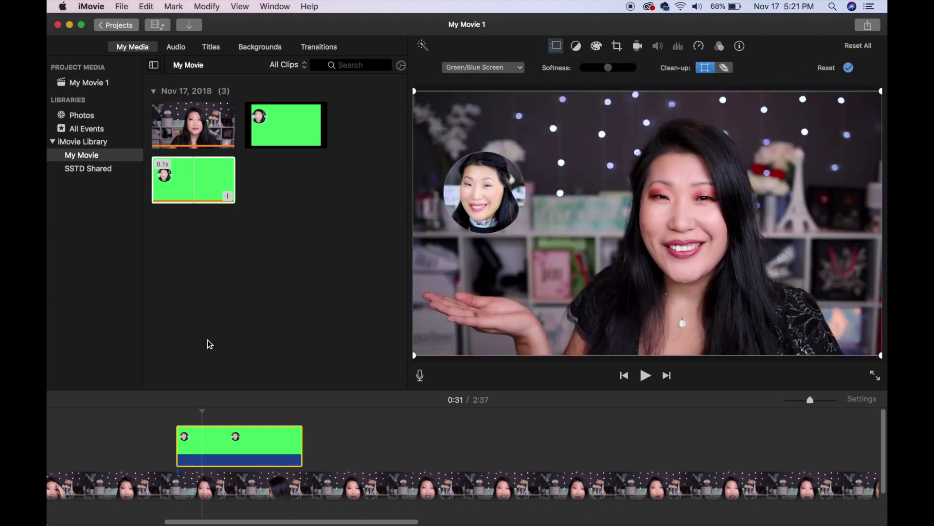
pyautogui.click(174, 412)
pyautogui.press('space')
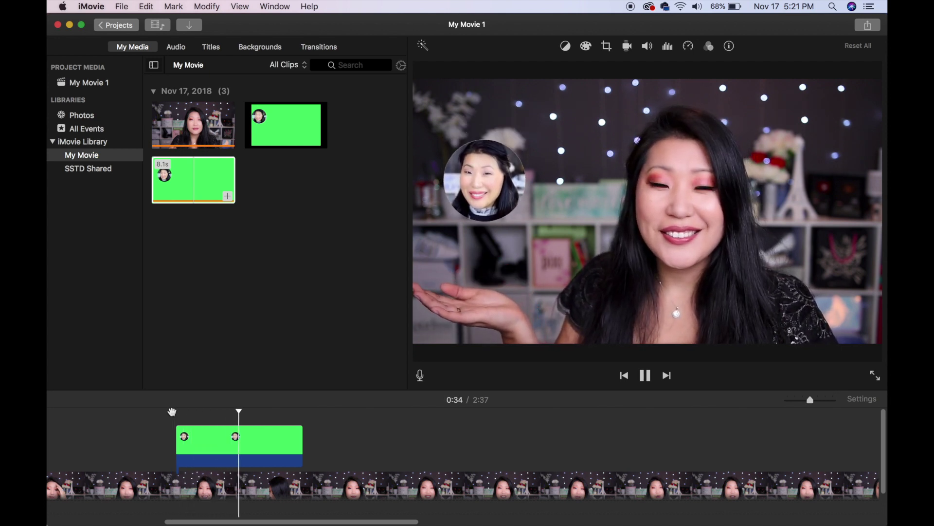
pyautogui.press('space')
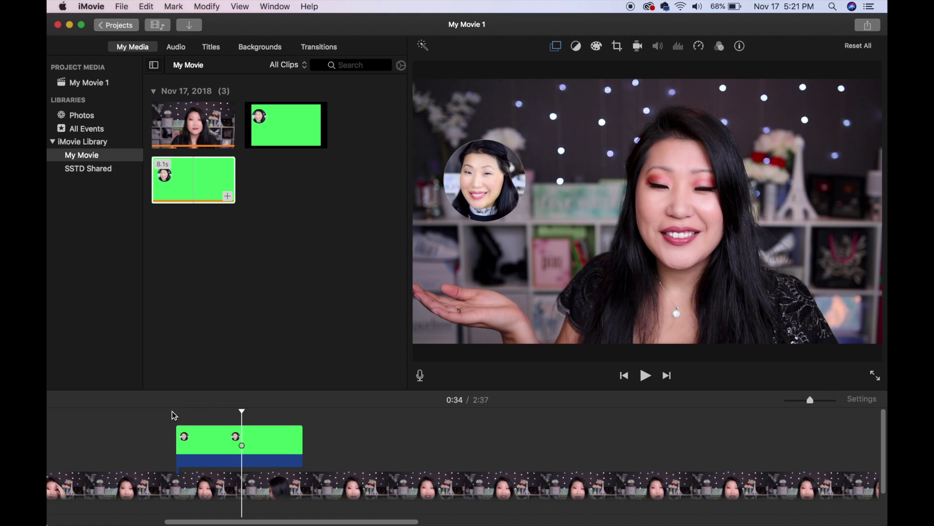
# Step: Add the second head clip after the first overlay and trim its start
pyautogui.moveTo(292, 125); pyautogui.dragTo(286, 440)
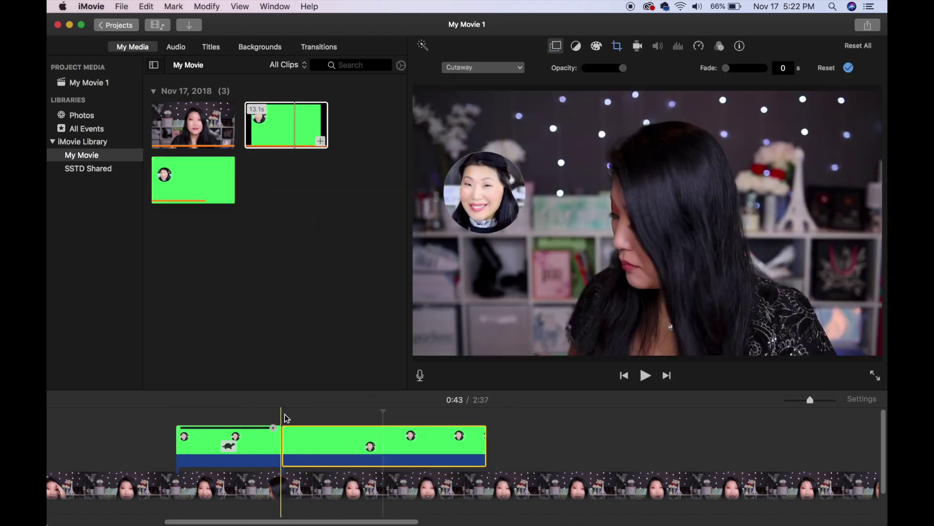
pyautogui.moveTo(286, 445); pyautogui.dragTo(300, 433)
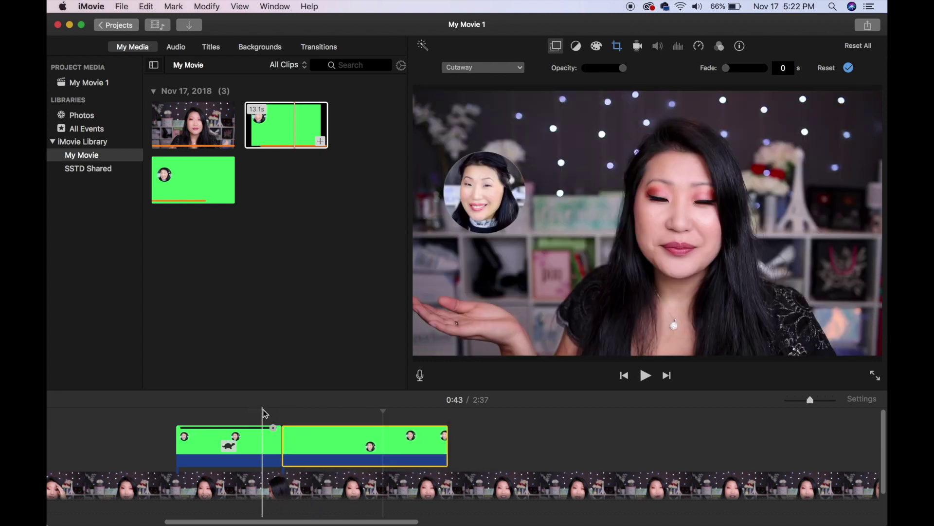
pyautogui.click(263, 413)
# Step: Key the second clip with Green/Blue Screen and play back both head overlays
pyautogui.click(319, 445)
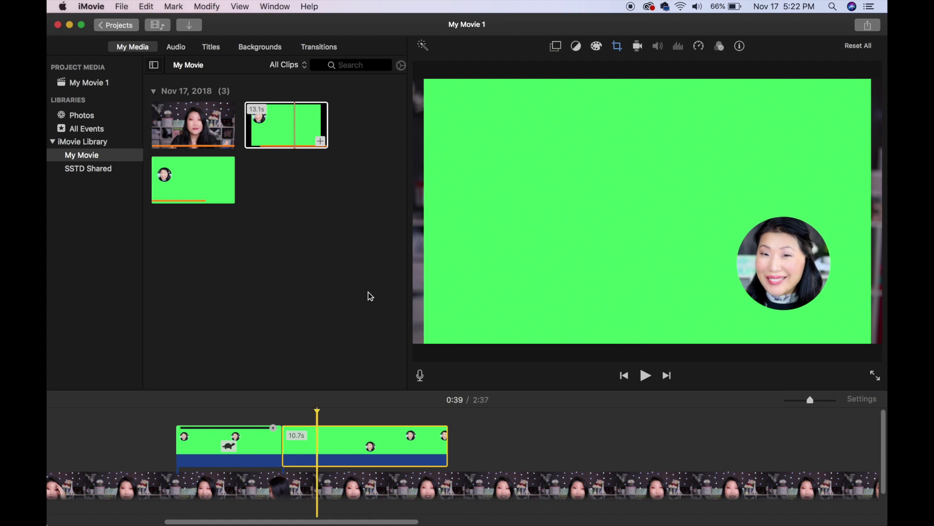
pyautogui.click(556, 48)
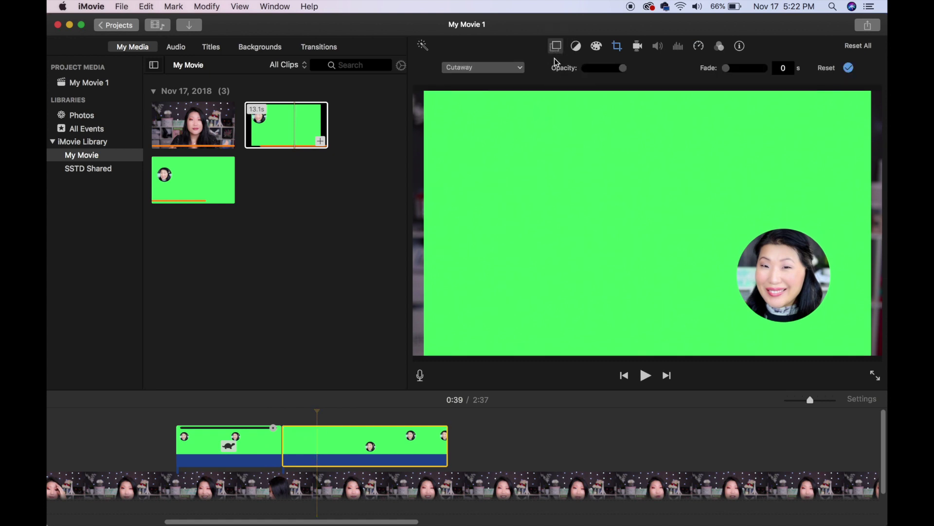
pyautogui.click(492, 71)
pyautogui.click(493, 92)
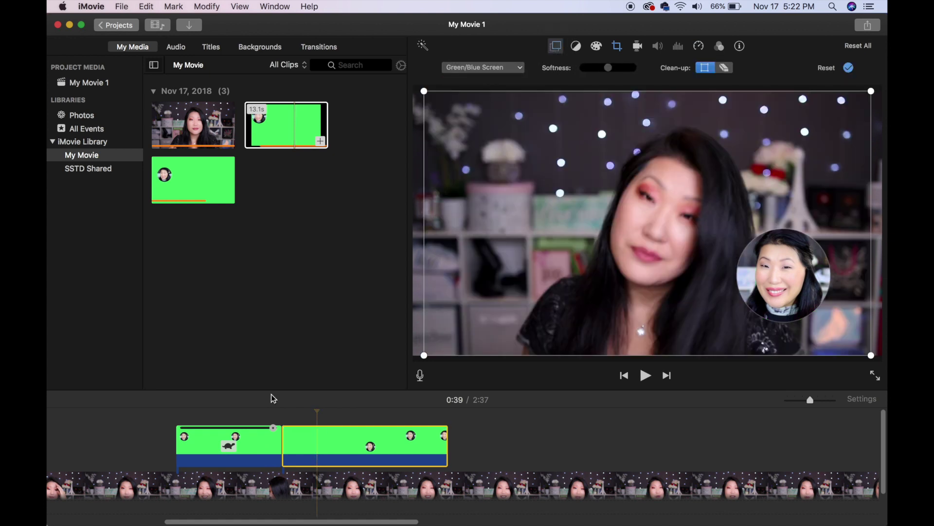
pyautogui.click(278, 412)
pyautogui.press('space')
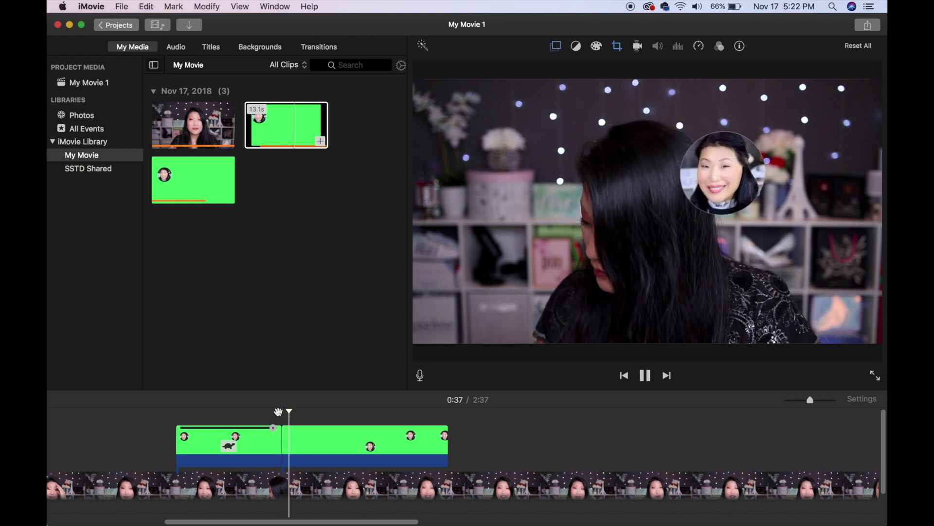